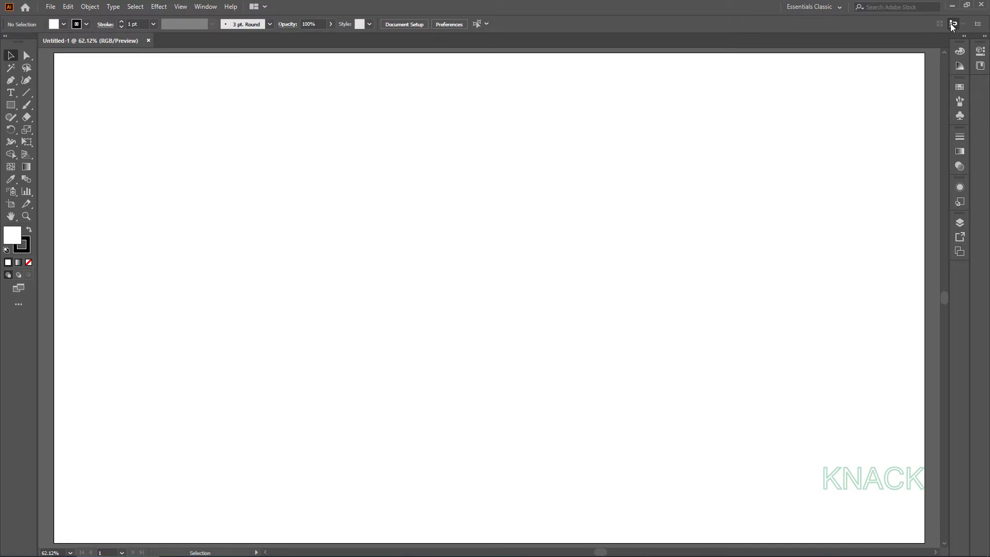
Toggle Smart Guides from the View menu on the blank artboard.
{"action": "left_click", "coordinate": [181, 8]}
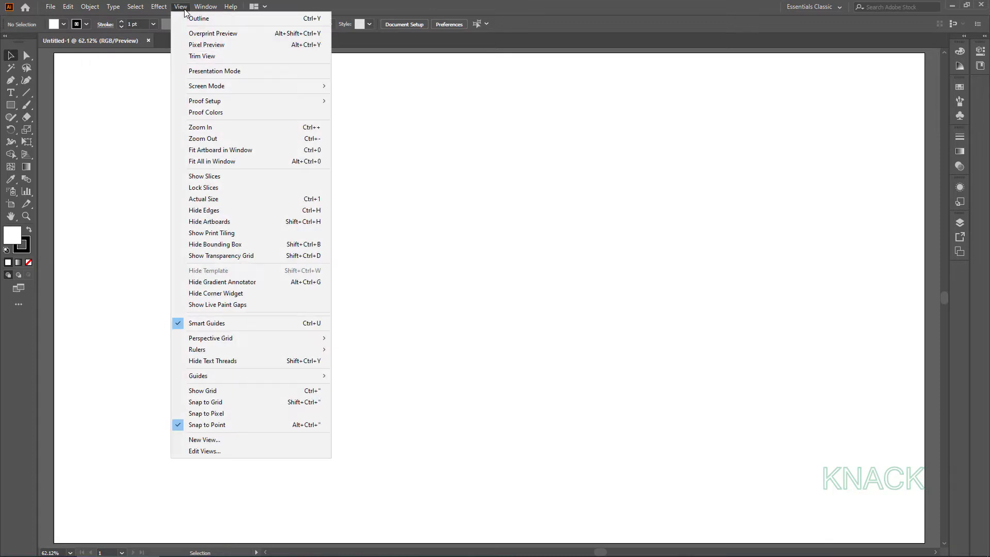
{"action": "left_click", "coordinate": [284, 324]}
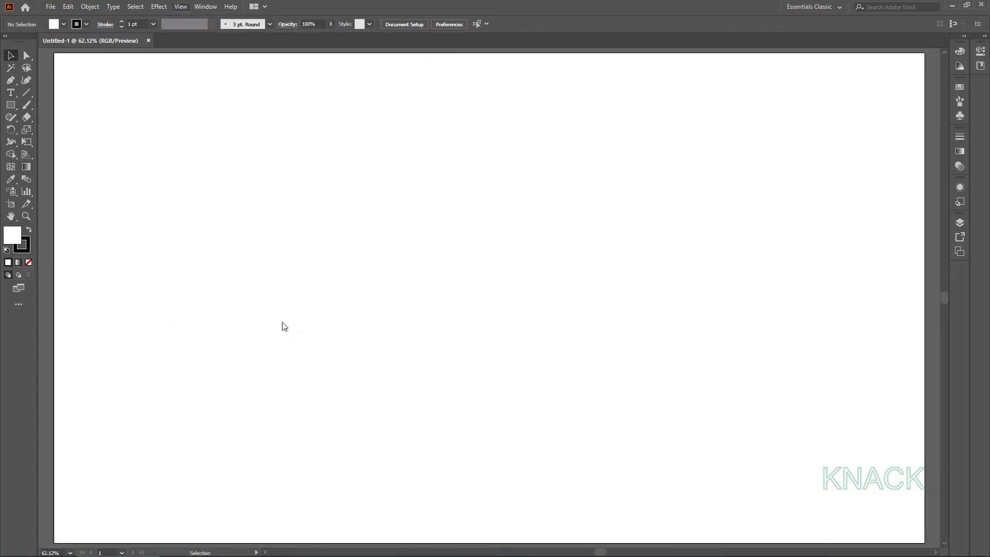
Draw a full-artboard rectangle with black fill and no stroke.
{"action": "left_click", "coordinate": [16, 106]}
{"action": "mouse_move", "coordinate": [49, 56]}
{"action": "left_mouse_down"}
{"action": "mouse_move", "coordinate": [724, 461]}
{"action": "mouse_move", "coordinate": [928, 541]}
{"action": "left_mouse_up"}
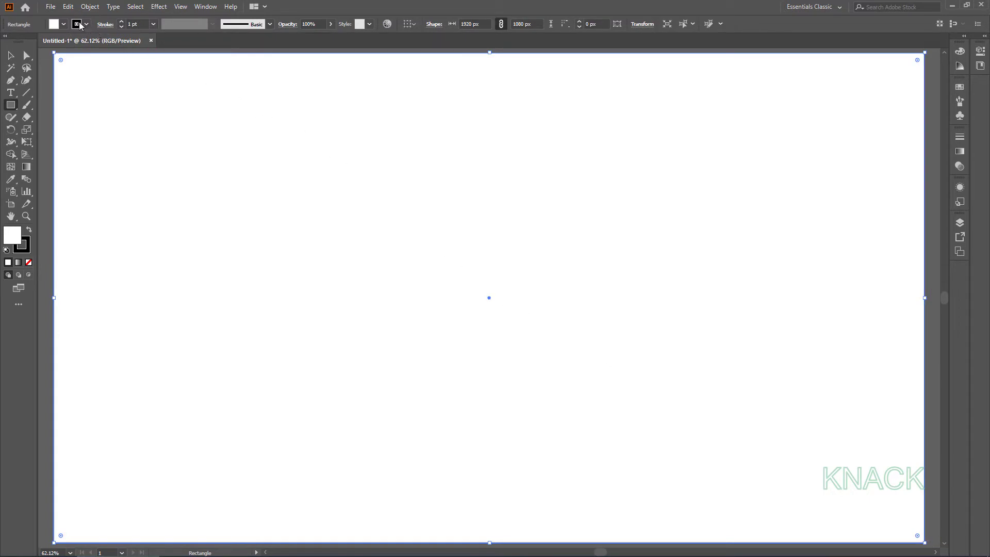
{"action": "left_click", "coordinate": [78, 24]}
{"action": "left_click", "coordinate": [7, 40]}
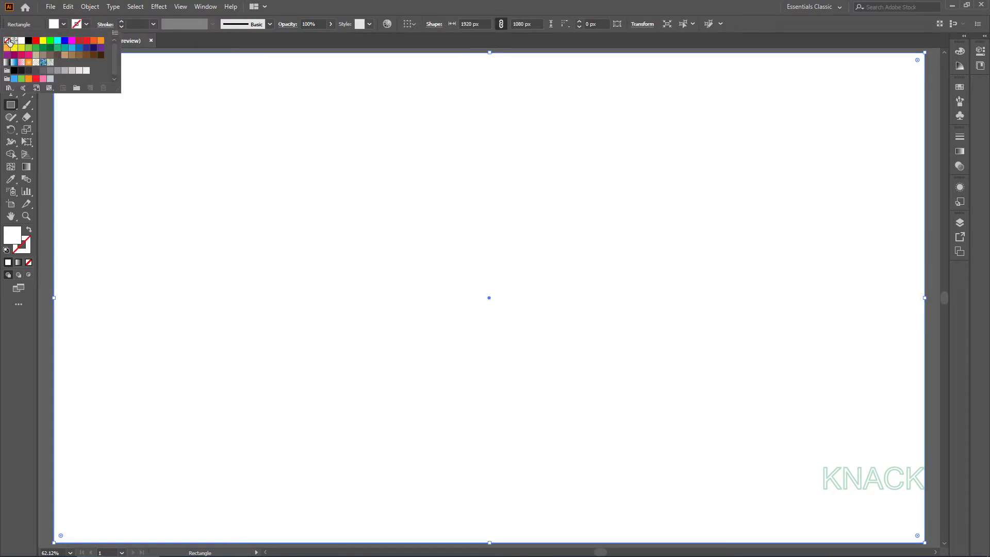
{"action": "left_click", "coordinate": [55, 25]}
{"action": "left_click", "coordinate": [28, 40]}
{"action": "key", "text": "Escape"}
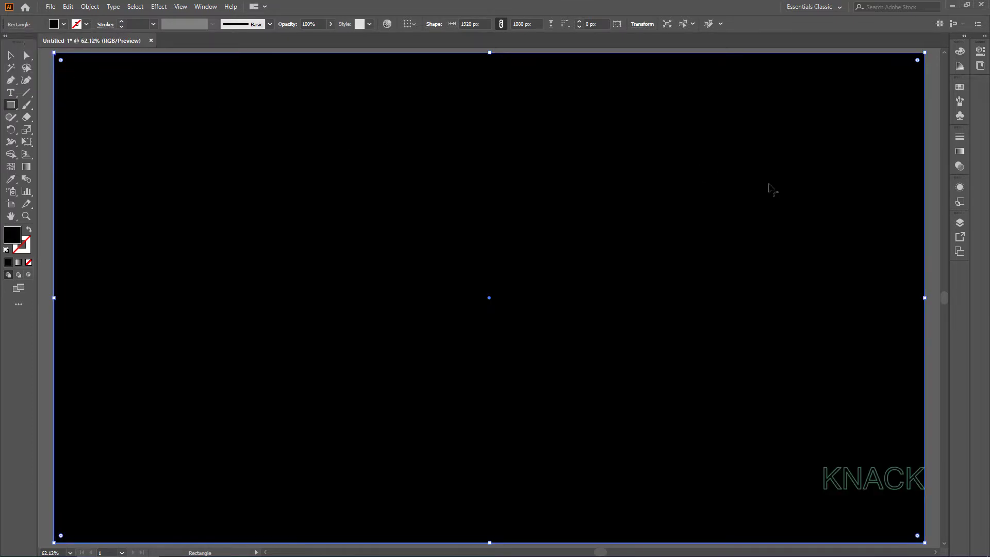
Lock the black background rectangle inside Layer 1.
{"action": "left_click", "coordinate": [960, 222]}
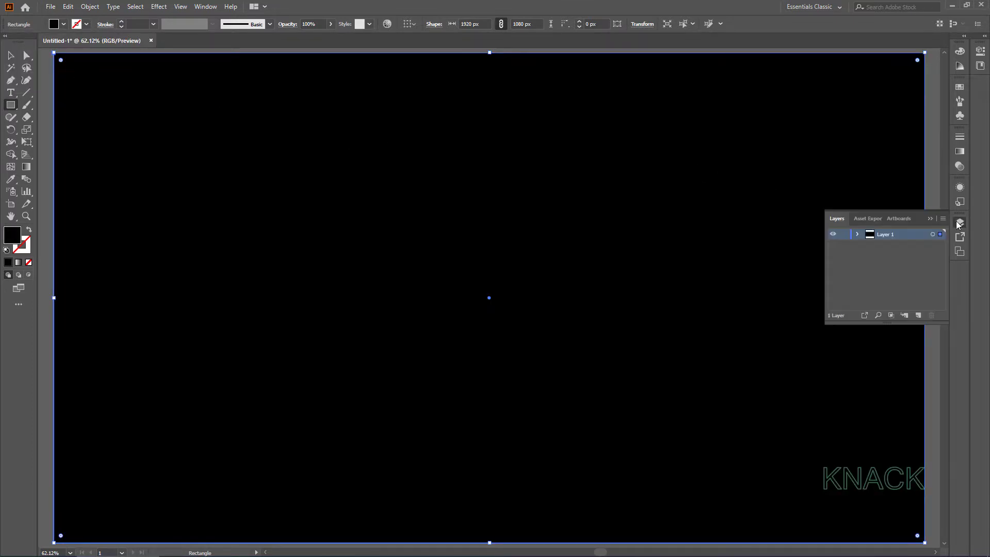
{"action": "left_click", "coordinate": [857, 233]}
{"action": "left_click", "coordinate": [909, 237]}
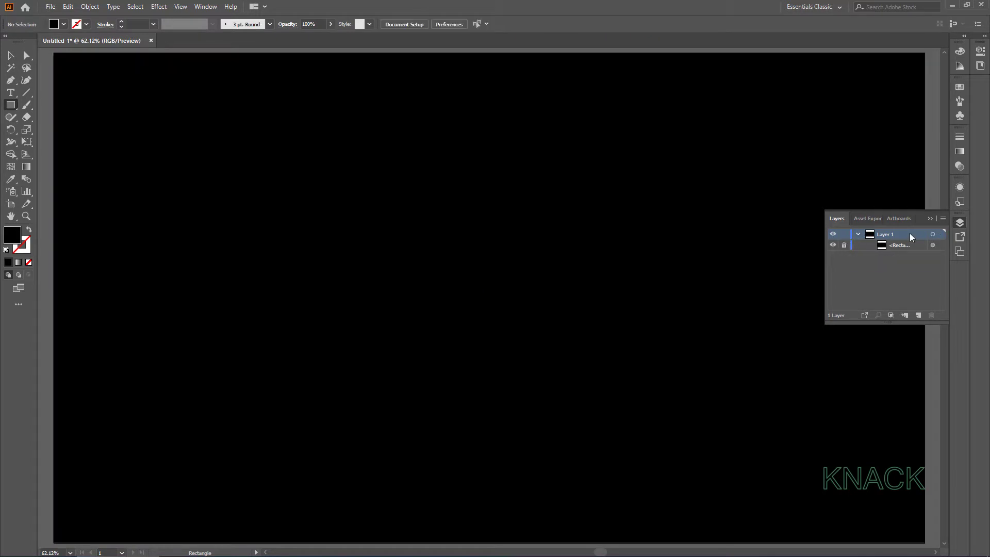
Create a 15 px red circle near the top-left and set its width to 60 px.
{"action": "left_click", "coordinate": [960, 222]}
{"action": "left_click", "coordinate": [16, 106]}
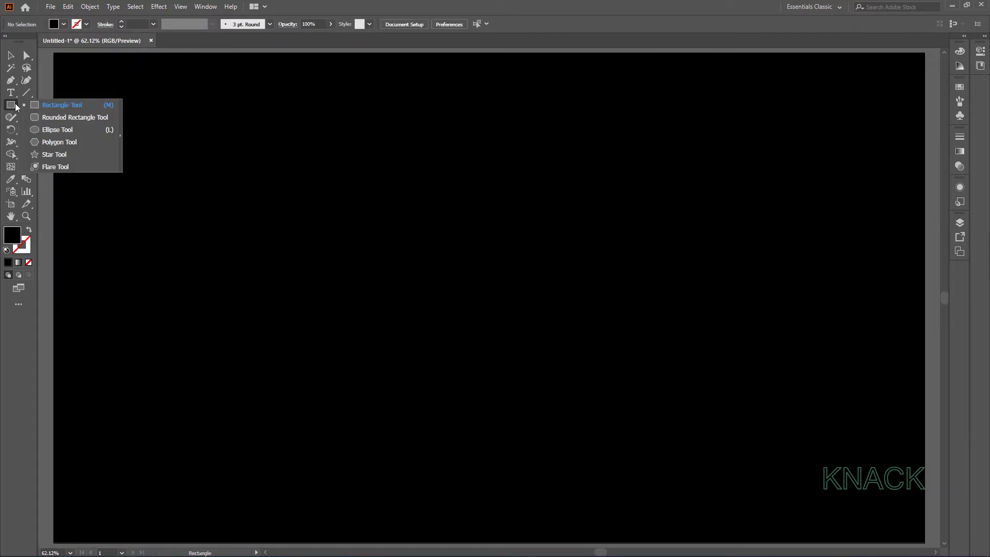
{"action": "left_click", "coordinate": [87, 131]}
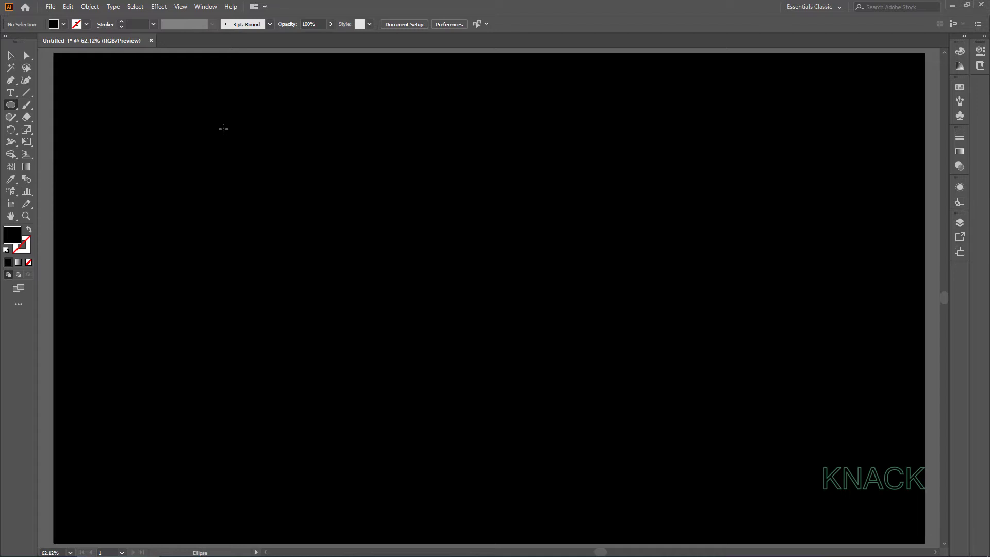
{"action": "left_click", "coordinate": [223, 128]}
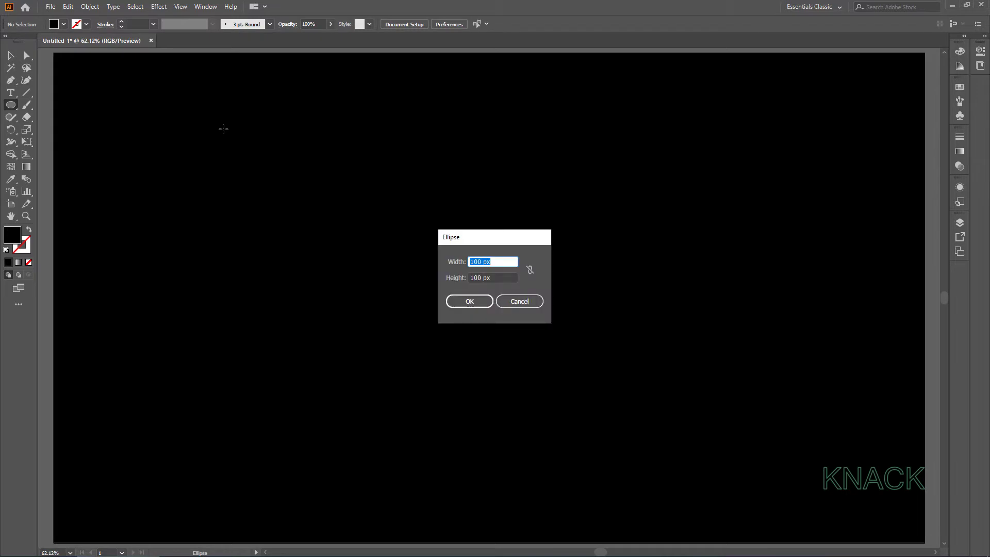
{"action": "type", "text": "15"}
{"action": "key", "text": "Tab"}
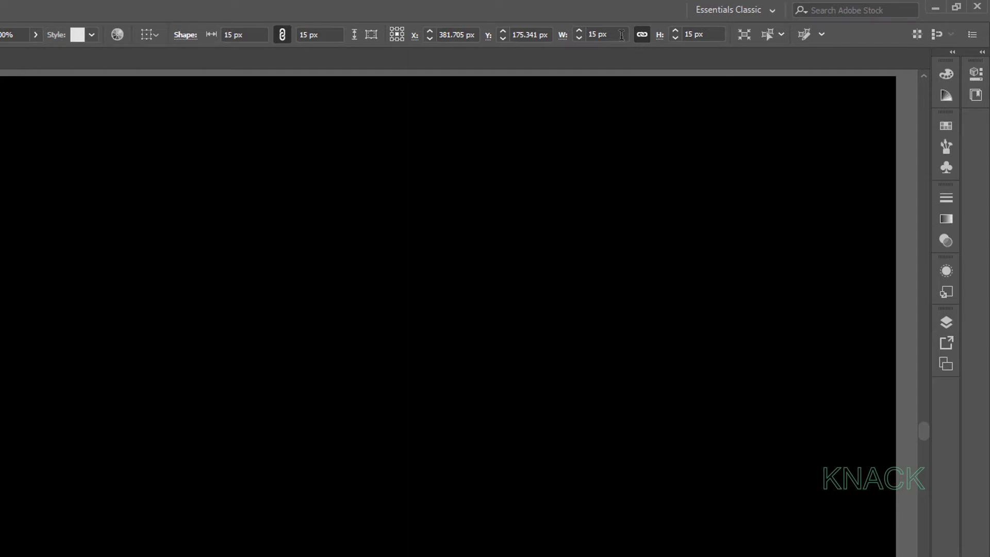
{"action": "left_click_drag", "start_coordinate": [598, 34], "coordinate": [621, 34]}
{"action": "type", "text": "60"}
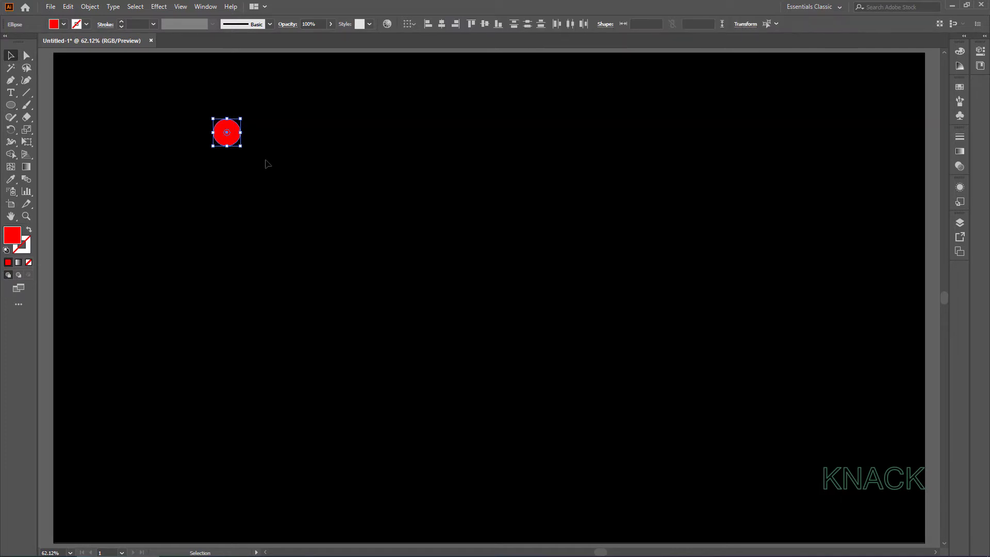
Pucker the circle into a four-pointed star with Pucker & Bloat at -75%.
{"action": "left_click", "coordinate": [161, 7]}
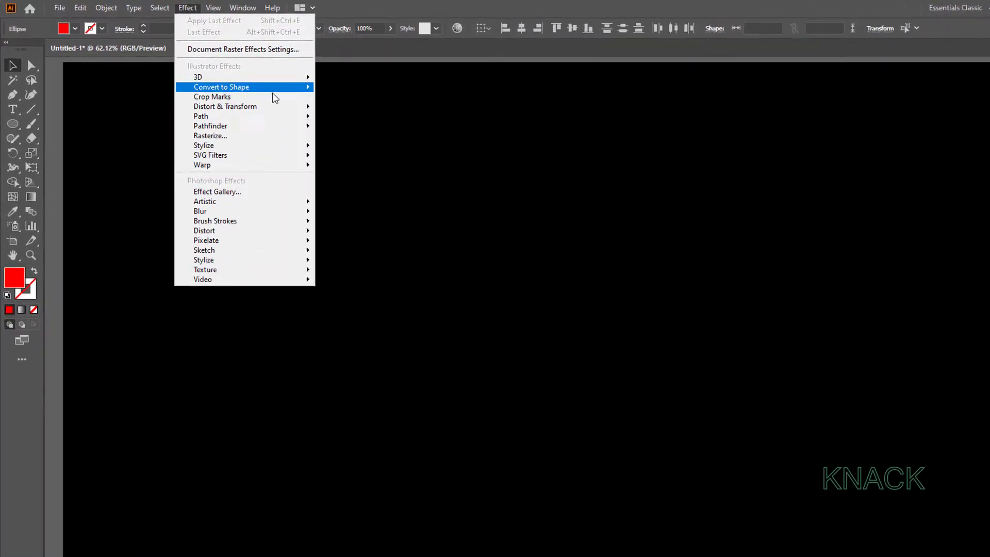
{"action": "mouse_move", "coordinate": [237, 112]}
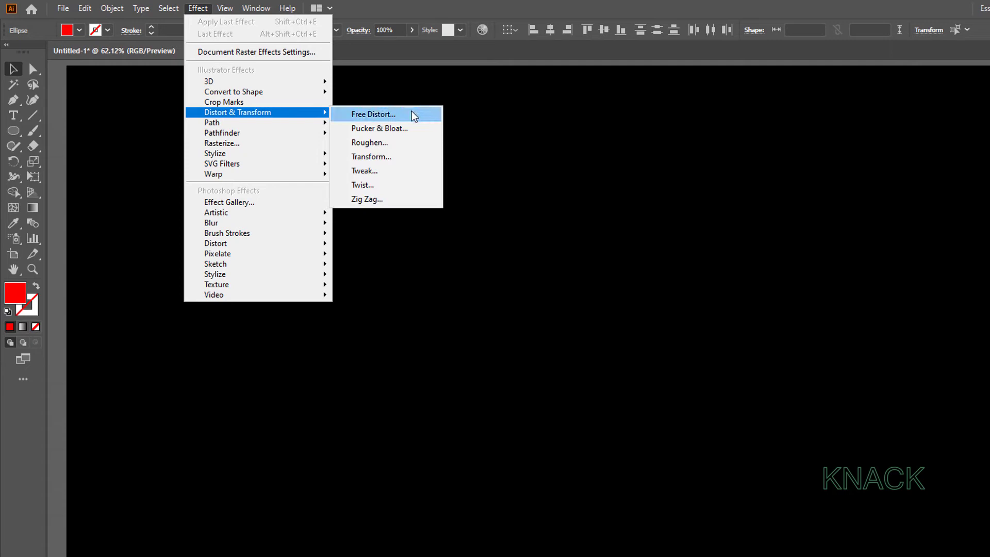
{"action": "left_click", "coordinate": [422, 129]}
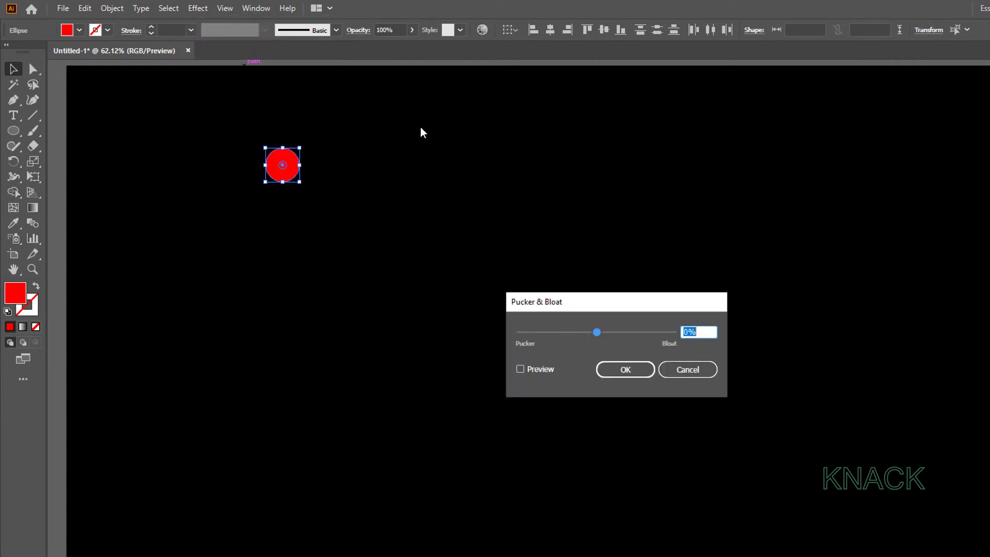
{"action": "type", "text": "-"}
{"action": "type", "text": "75"}
{"action": "key", "text": "Return"}
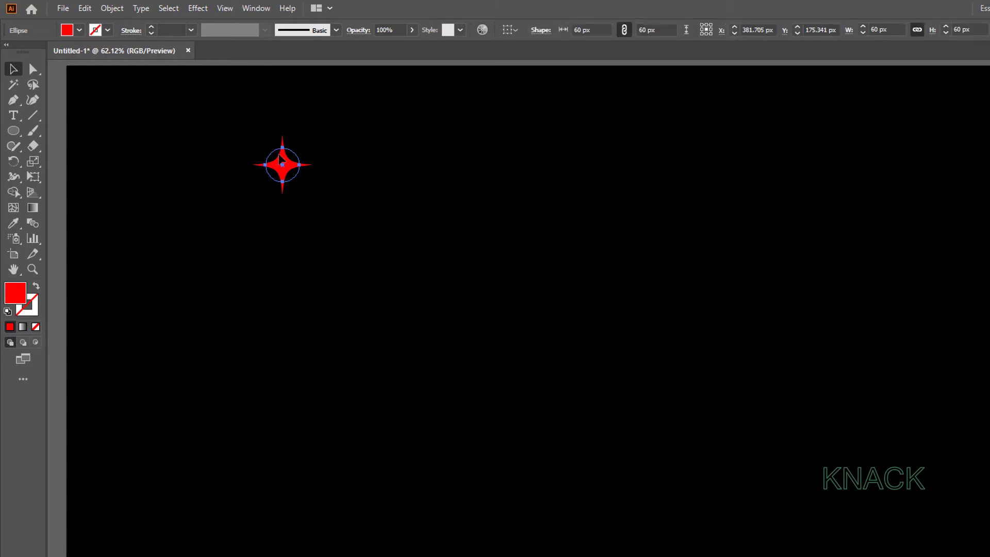
Feather the star with a 15 px radius for a soft glow.
{"action": "left_click", "coordinate": [199, 9]}
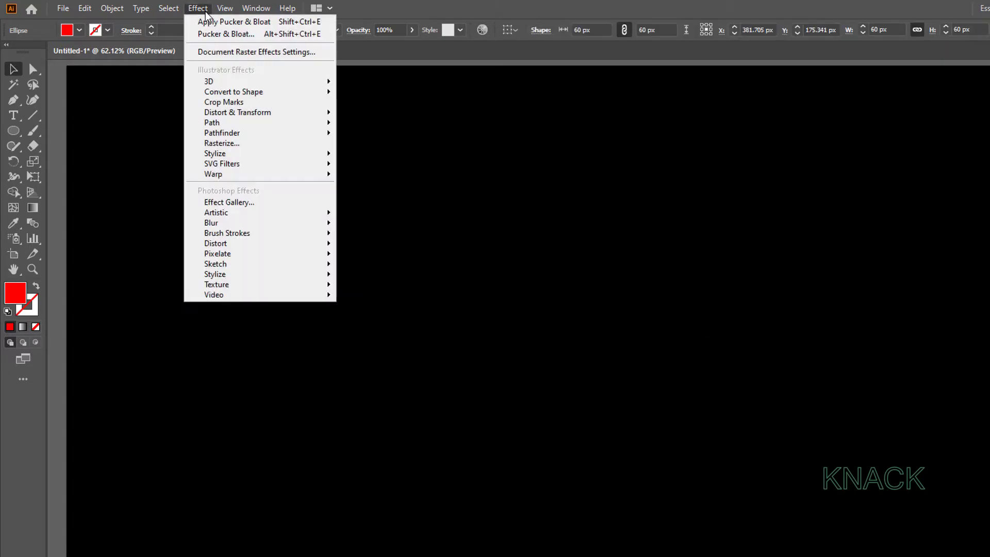
{"action": "mouse_move", "coordinate": [216, 153]}
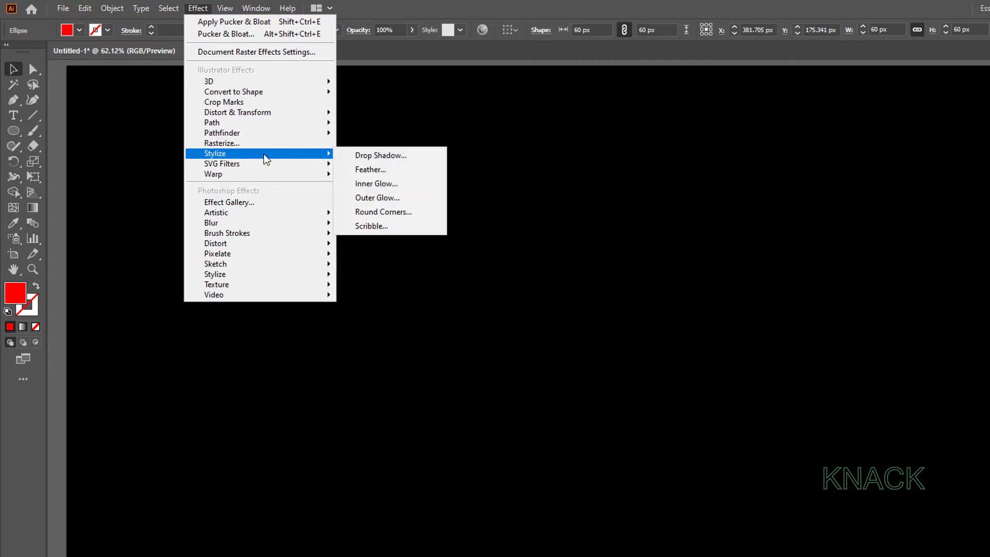
{"action": "left_click", "coordinate": [430, 170]}
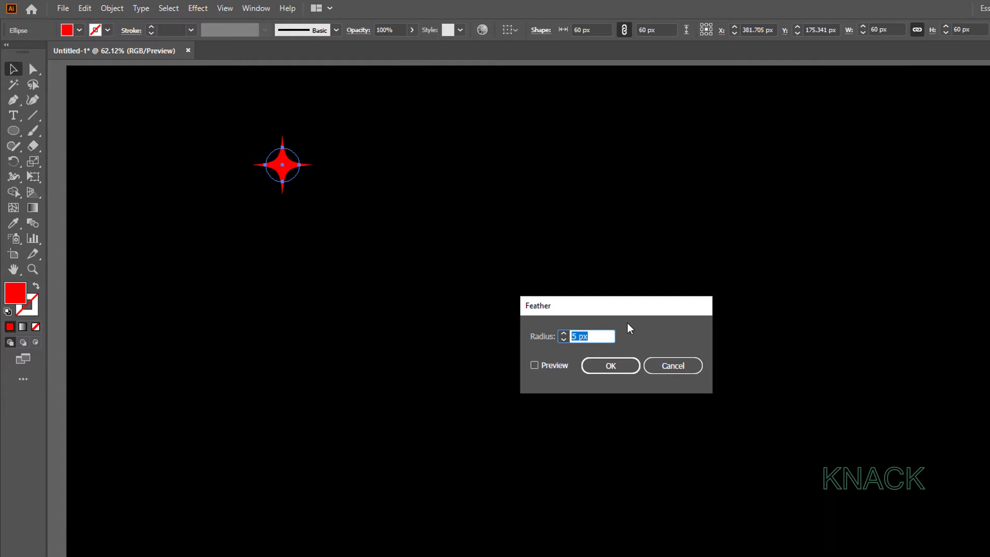
{"action": "type", "text": "15"}
{"action": "key", "text": "Return"}
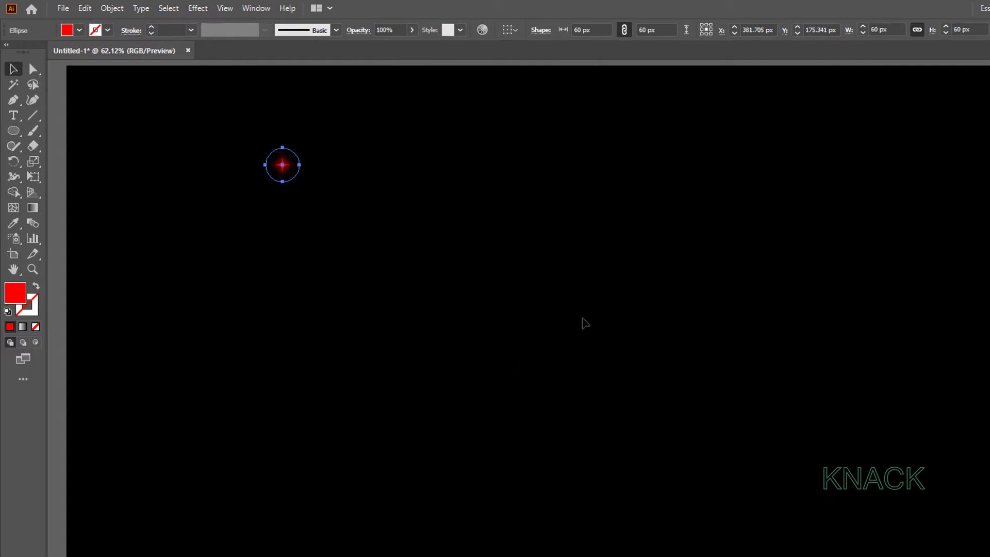
Group the glowing star's parts together.
{"action": "left_click_drag", "start_coordinate": [243, 125], "coordinate": [317, 221]}
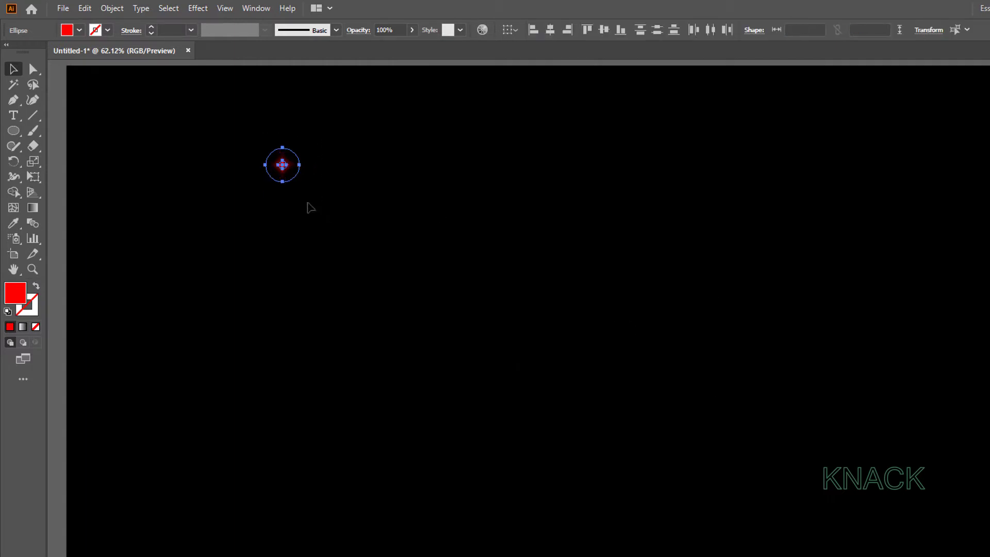
{"action": "left_click", "coordinate": [120, 9]}
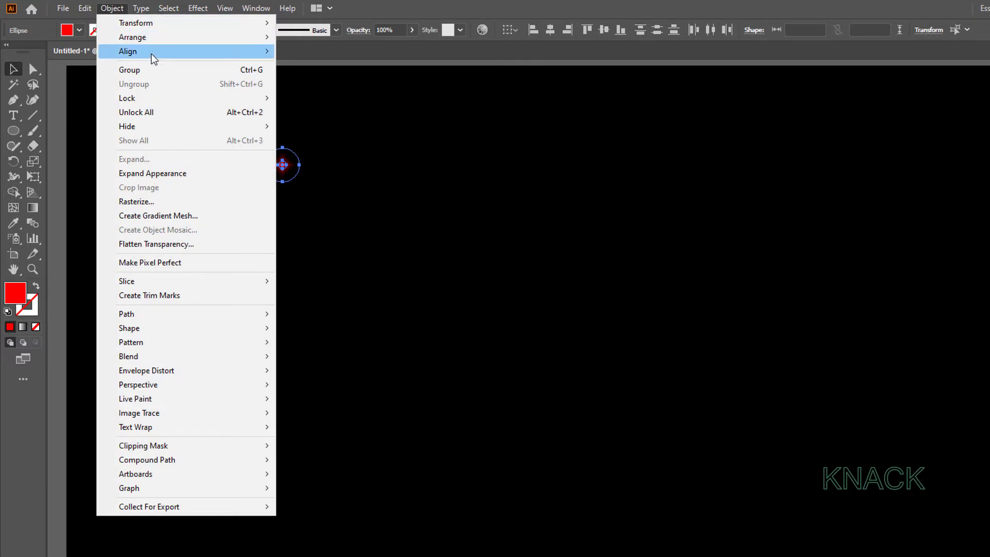
{"action": "left_click", "coordinate": [168, 72]}
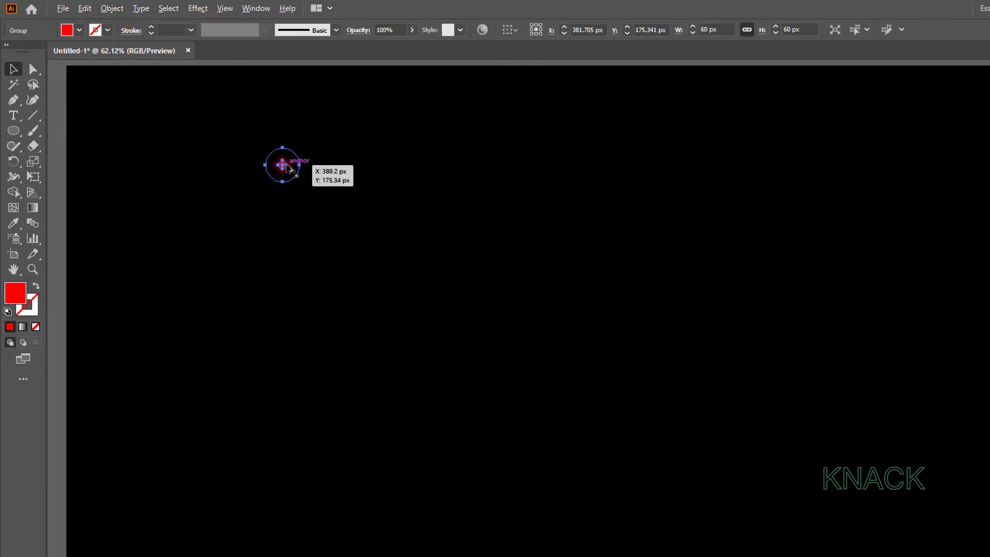
Place smaller star copies to the right, sized 30 px and 15 px.
{"action": "left_click_drag", "start_coordinate": [292, 170], "coordinate": [339, 172]}
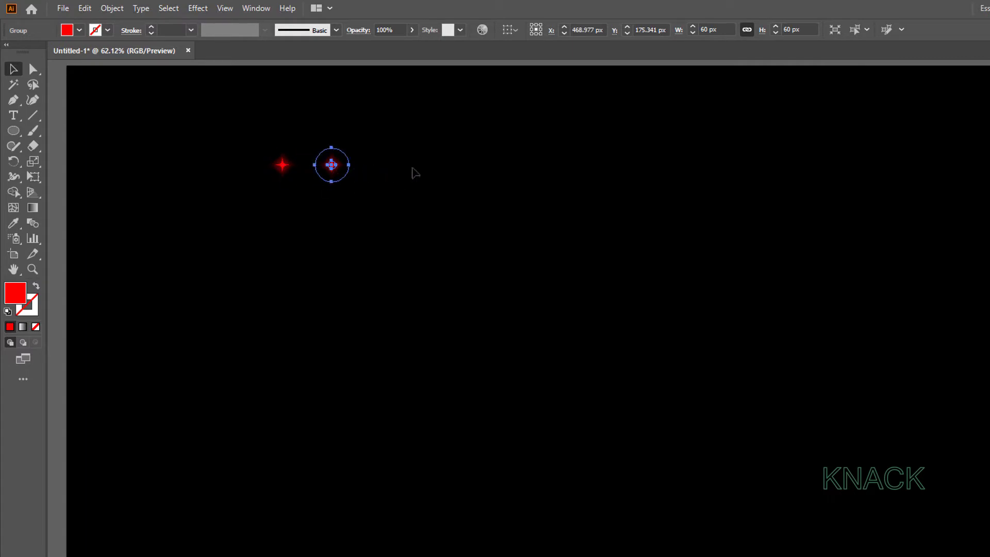
{"action": "left_click", "coordinate": [816, 30]}
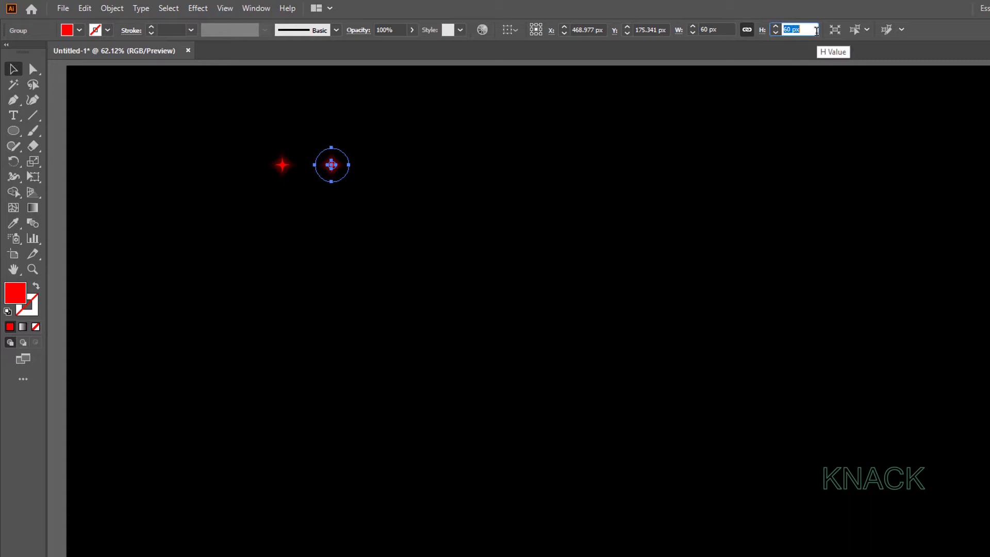
{"action": "type", "text": "30"}
{"action": "key", "text": "Return"}
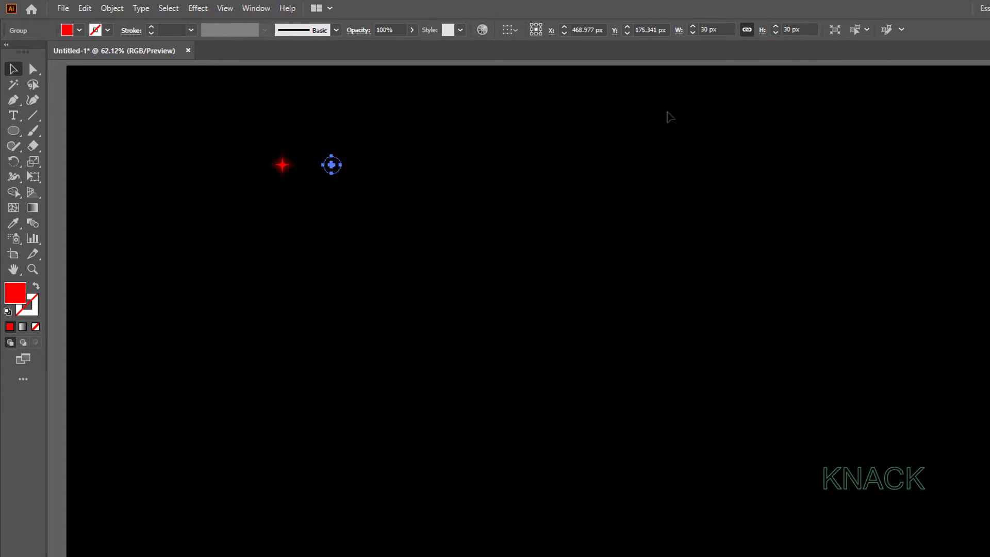
{"action": "left_click_drag", "start_coordinate": [337, 169], "coordinate": [379, 178]}
{"action": "left_click", "coordinate": [812, 30]}
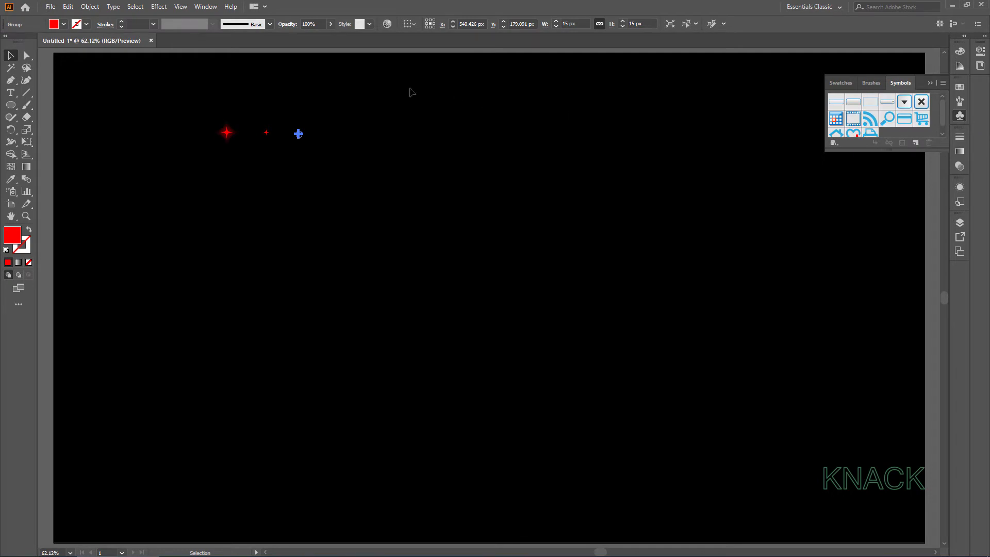
Show the Symbols panel and save the first star as symbol Star 1.
{"action": "left_click", "coordinate": [206, 6]}
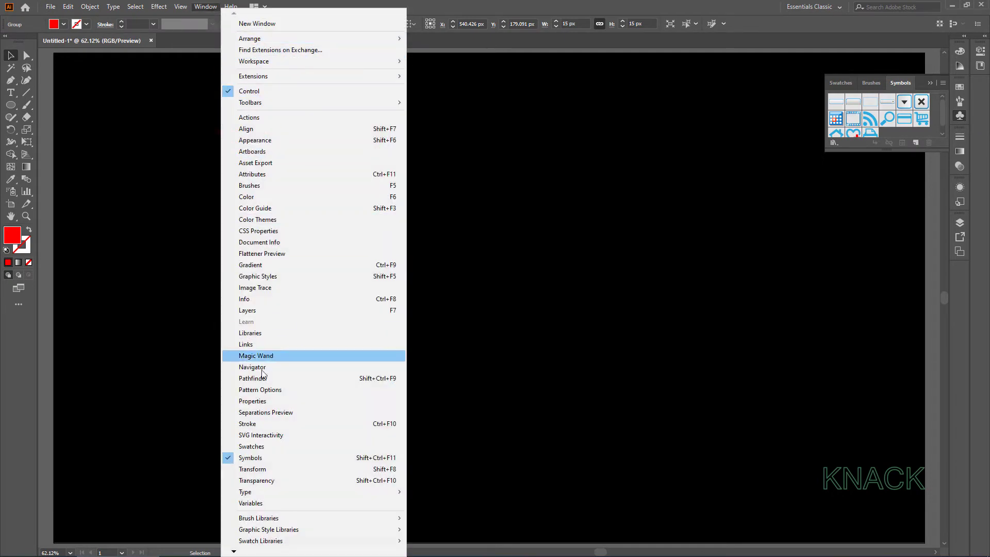
{"action": "left_click", "coordinate": [329, 463]}
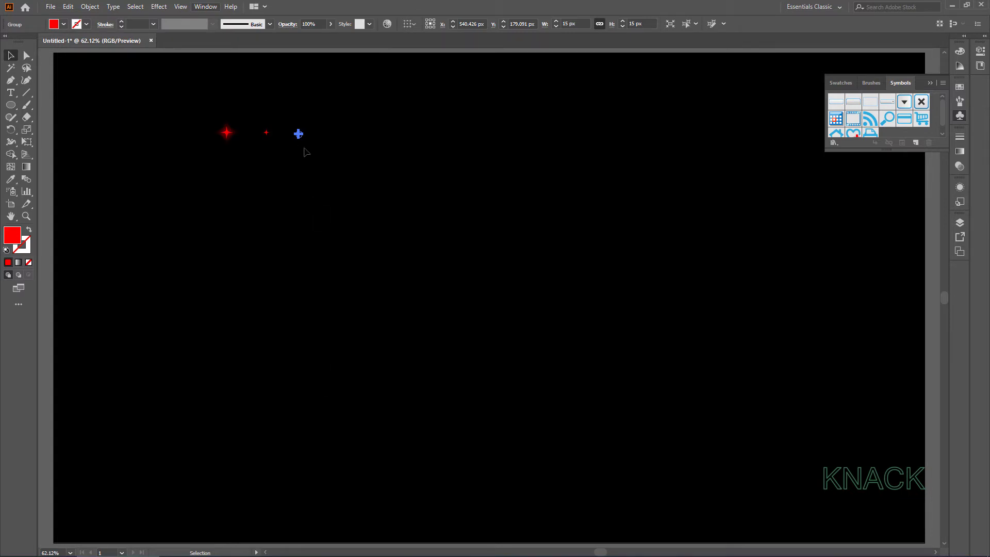
{"action": "left_click_drag", "start_coordinate": [299, 135], "coordinate": [886, 131]}
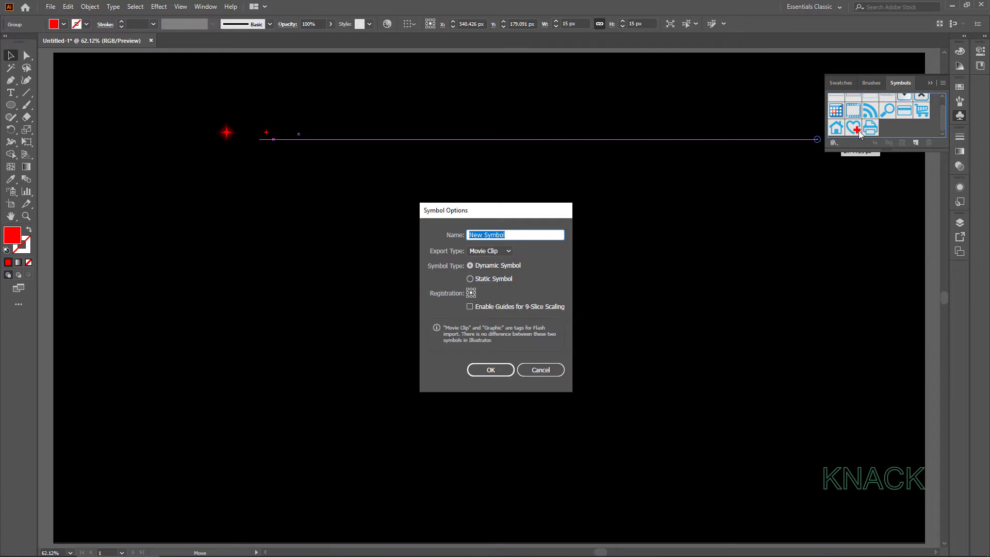
{"action": "type", "text": "St"}
{"action": "type", "text": " 1"}
{"action": "key", "text": "Return"}
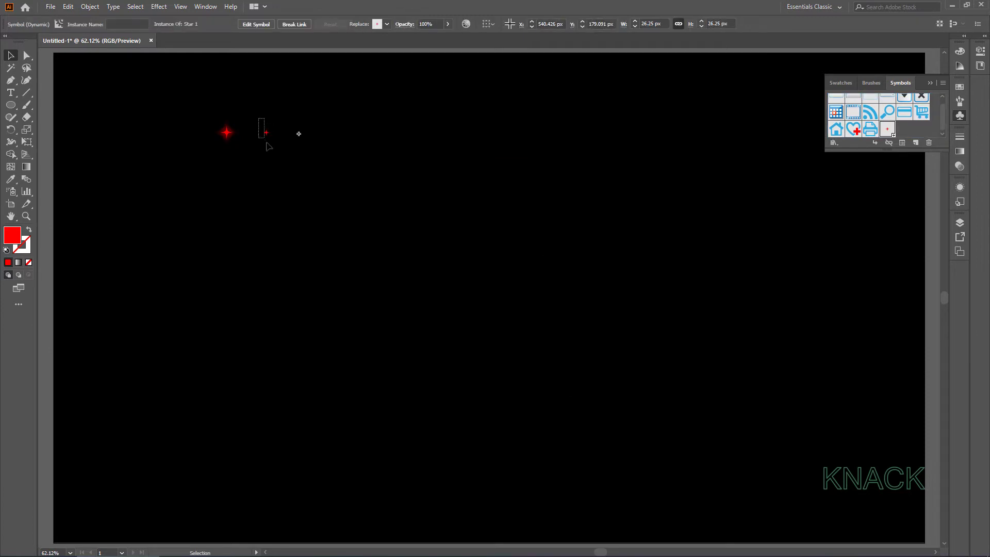
Save the other stars as Star 2 and Star 3, then delete all stars from the artboard.
{"action": "left_click_drag", "start_coordinate": [266, 132], "coordinate": [903, 140]}
{"action": "type", "text": "Star 2"}
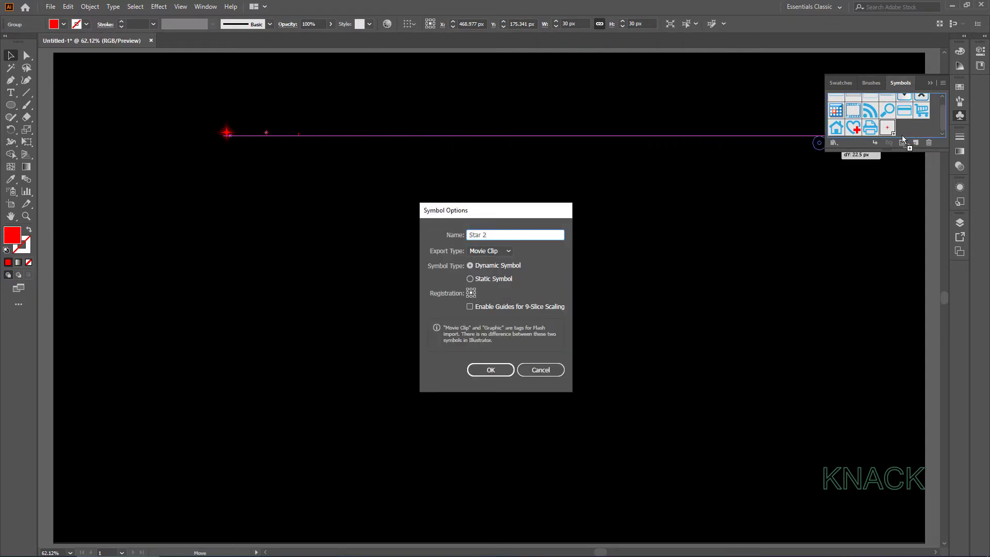
{"action": "key", "text": "Return"}
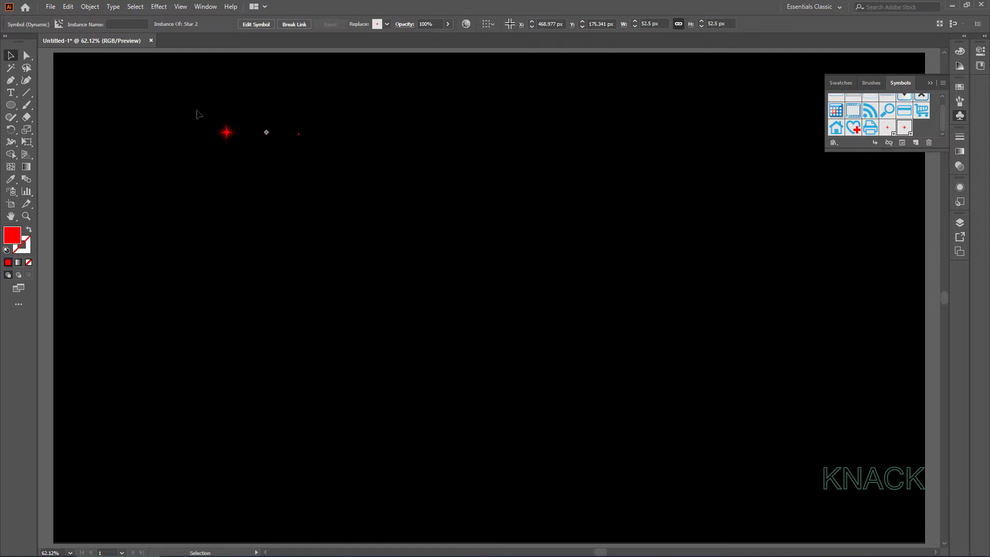
{"action": "mouse_move", "coordinate": [197, 114]}
{"action": "left_mouse_down"}
{"action": "mouse_move", "coordinate": [237, 165]}
{"action": "mouse_move", "coordinate": [762, 149]}
{"action": "mouse_move", "coordinate": [921, 132]}
{"action": "left_mouse_up"}
{"action": "type", "text": "Star "}
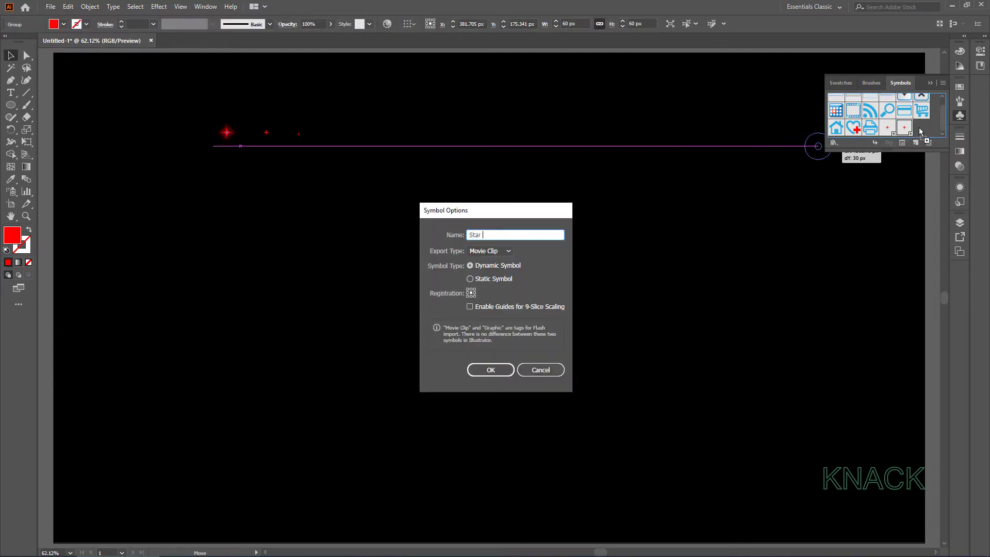
{"action": "type", "text": "3"}
{"action": "key", "text": "Return"}
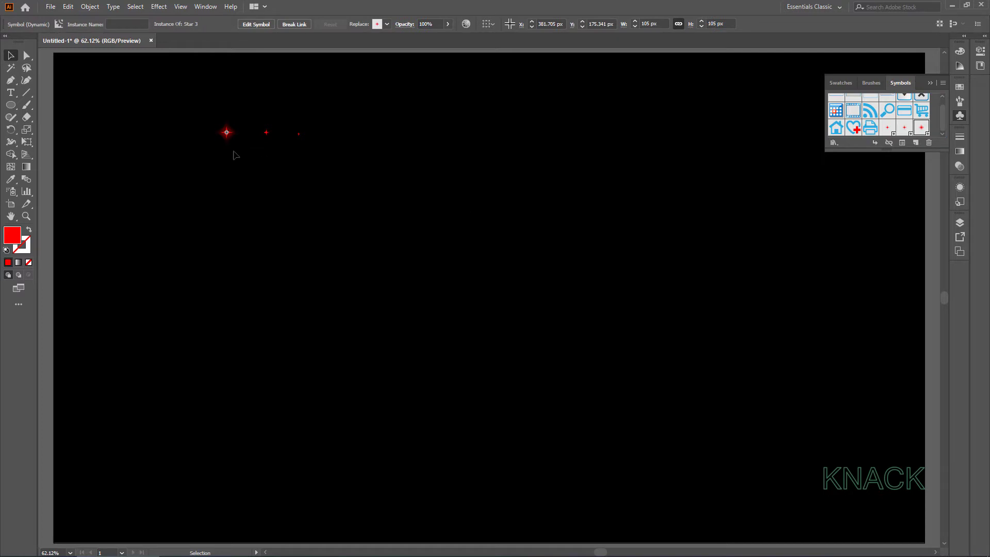
{"action": "left_click_drag", "start_coordinate": [181, 98], "coordinate": [364, 177]}
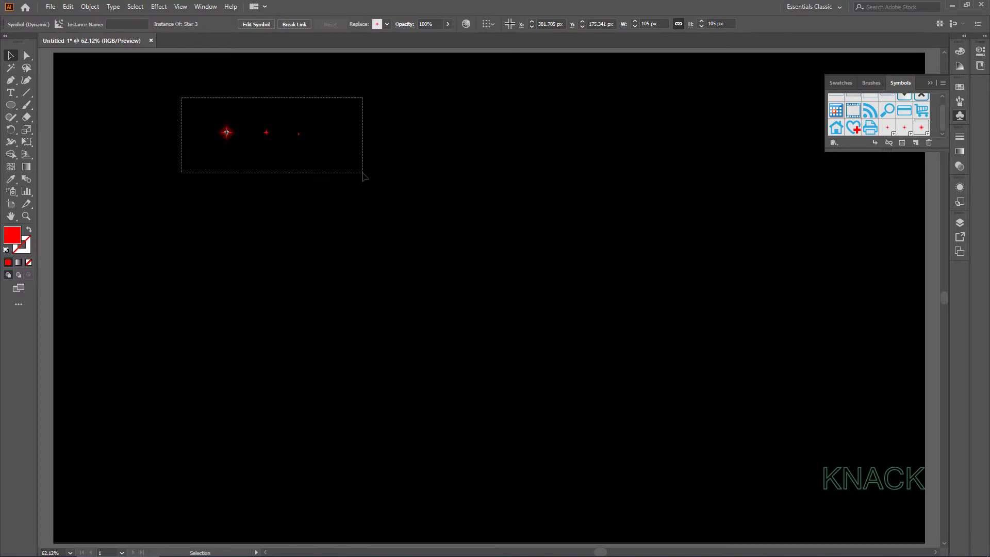
{"action": "key", "text": "Delete"}
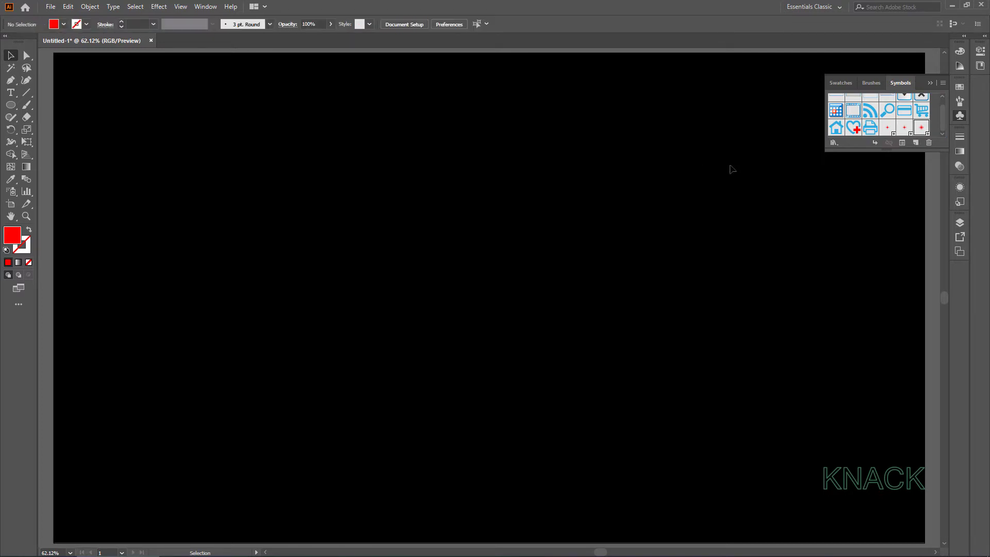
Pick the star symbol and set the Symbol Sprayer to diameter 300 px, intensity 8, density 8.
{"action": "left_click", "coordinate": [888, 129]}
{"action": "double_click", "coordinate": [14, 193]}
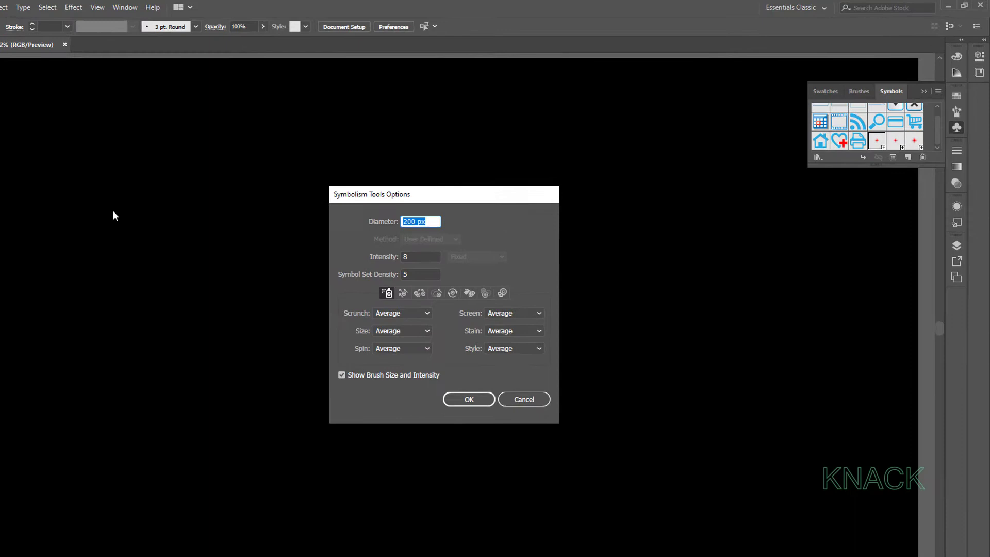
{"action": "type", "text": "300"}
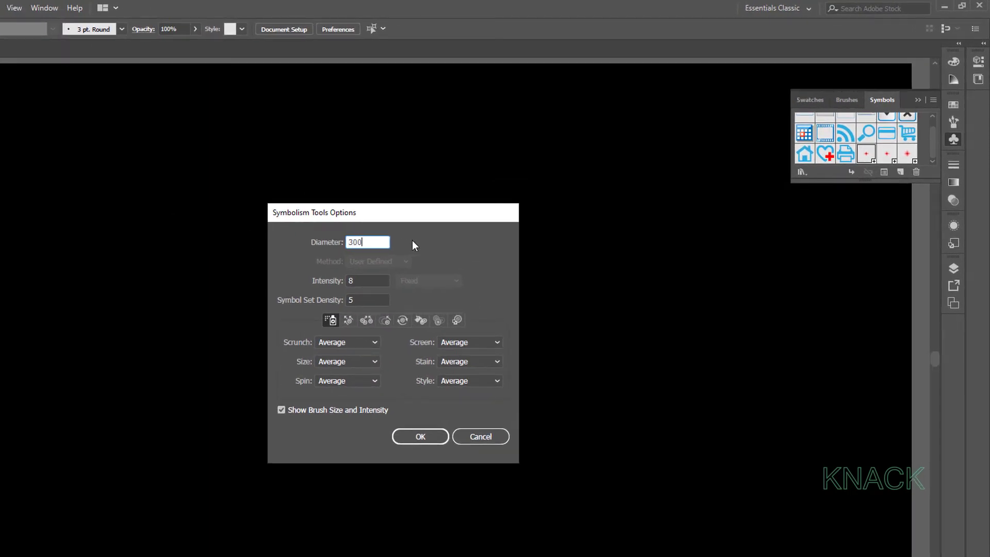
{"action": "key", "text": "Tab"}
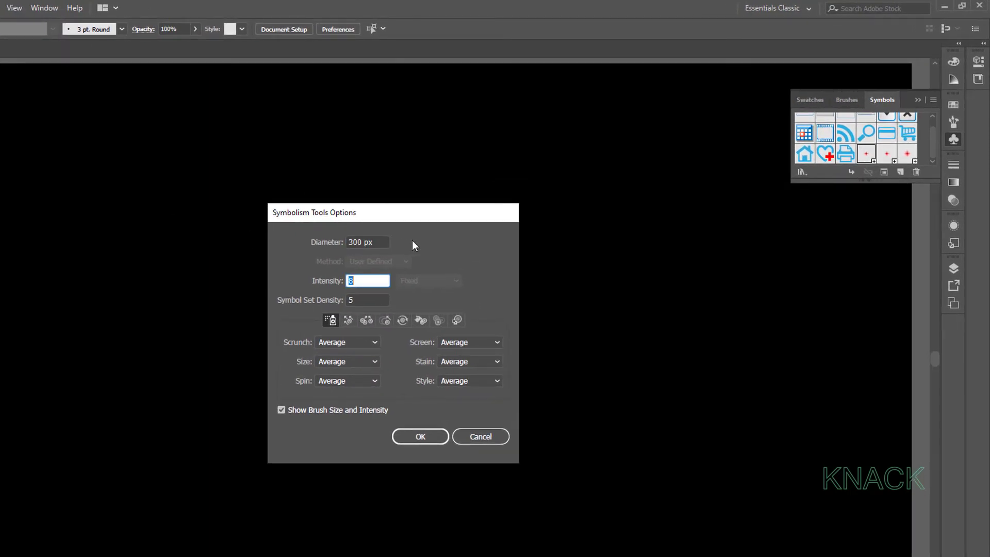
{"action": "key", "text": "Tab"}
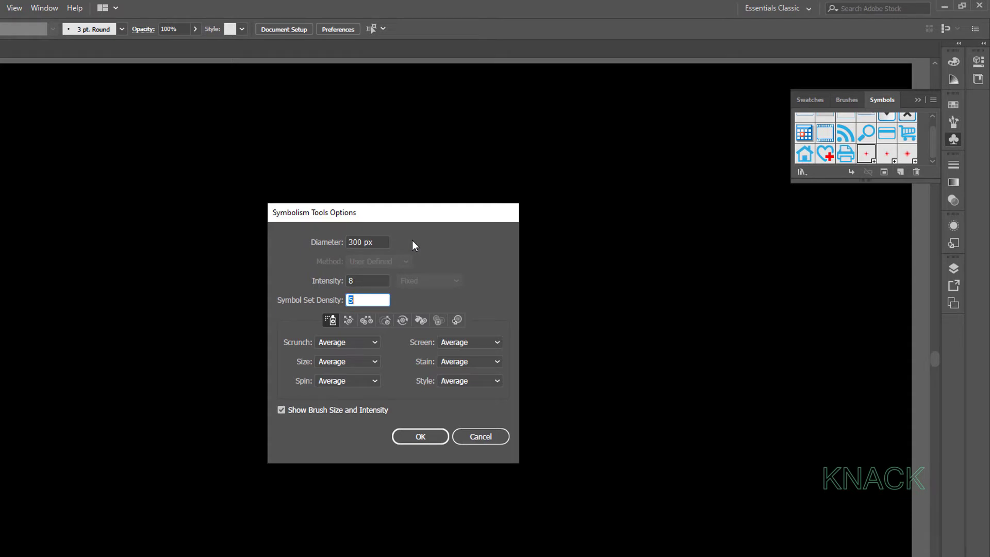
{"action": "type", "text": "8"}
{"action": "left_click", "coordinate": [418, 436]}
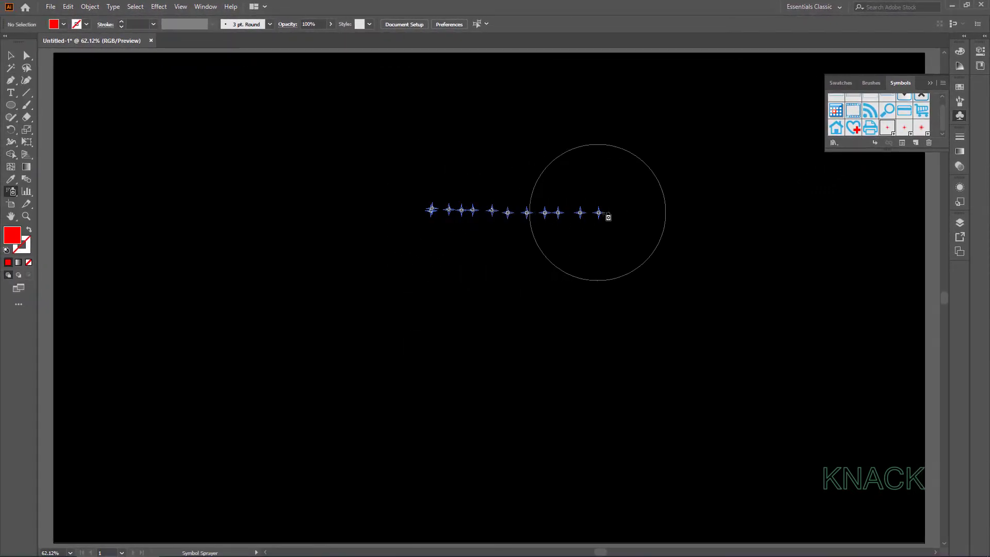
Spray eleven rows of stars from top to bottom across the artboard's right side.
{"action": "left_click_drag", "start_coordinate": [433, 209], "coordinate": [932, 205]}
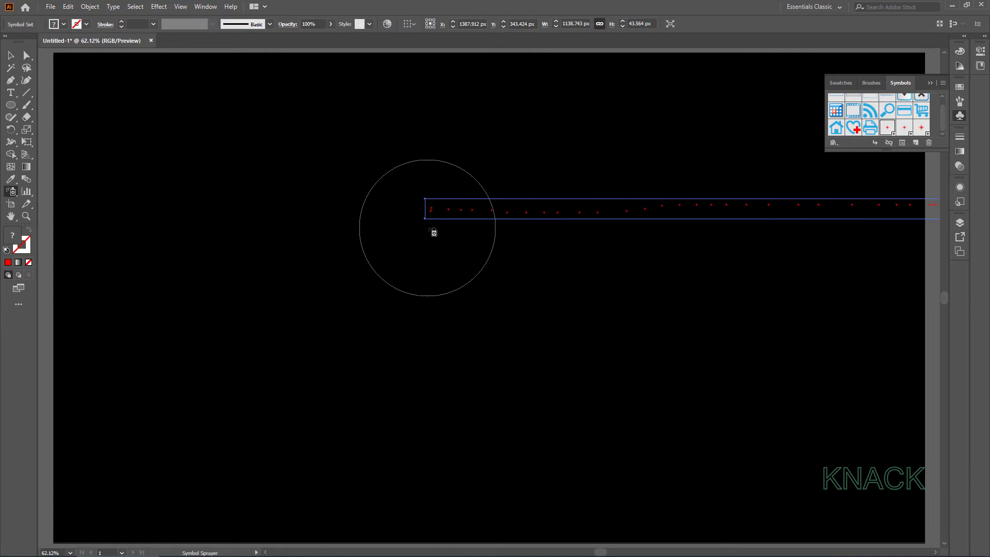
{"action": "left_click_drag", "start_coordinate": [433, 230], "coordinate": [916, 231]}
{"action": "left_click_drag", "start_coordinate": [423, 253], "coordinate": [925, 257]}
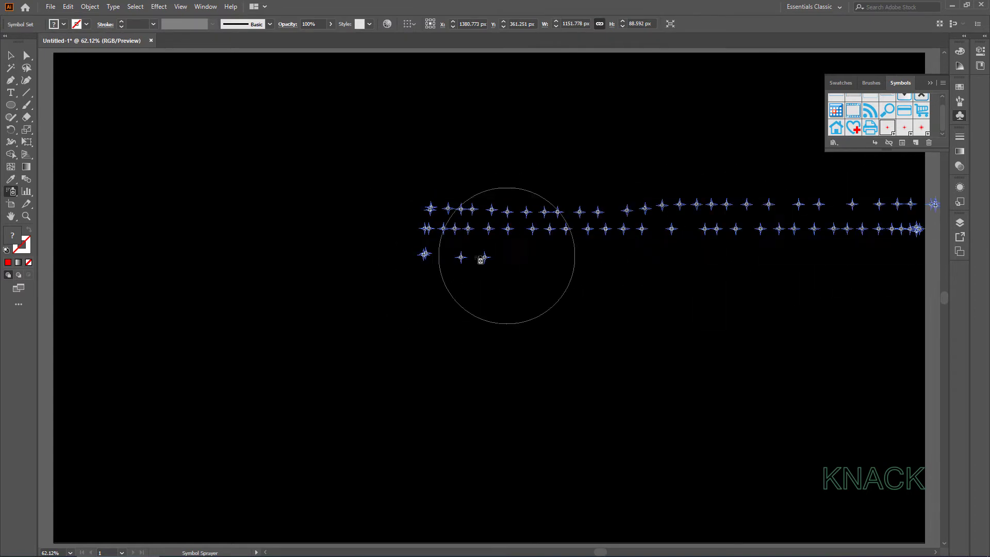
{"action": "left_click_drag", "start_coordinate": [419, 281], "coordinate": [920, 283]}
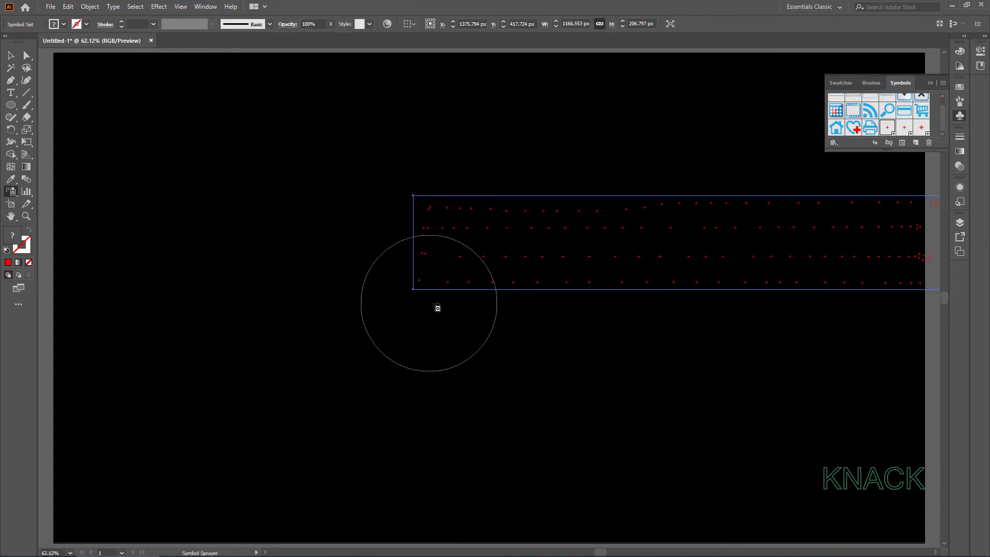
{"action": "left_click_drag", "start_coordinate": [411, 306], "coordinate": [905, 310]}
{"action": "left_click_drag", "start_coordinate": [410, 327], "coordinate": [924, 338]}
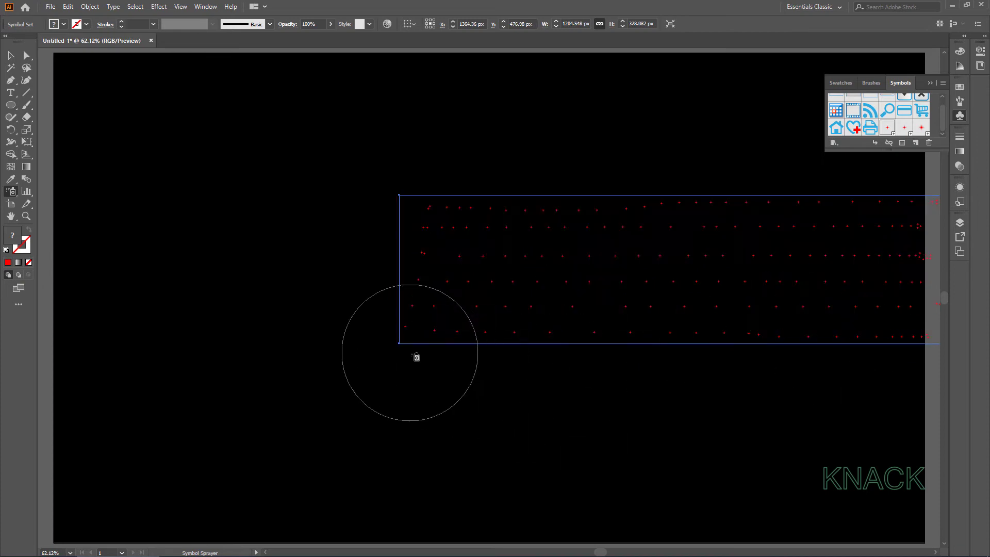
{"action": "left_click_drag", "start_coordinate": [410, 354], "coordinate": [929, 358]}
{"action": "left_click_drag", "start_coordinate": [404, 383], "coordinate": [925, 388]}
{"action": "left_click_drag", "start_coordinate": [398, 420], "coordinate": [920, 422]}
{"action": "left_click_drag", "start_coordinate": [434, 445], "coordinate": [920, 450]}
{"action": "mouse_move", "coordinate": [403, 475]}
{"action": "left_mouse_down"}
{"action": "mouse_move", "coordinate": [920, 480]}
{"action": "mouse_move", "coordinate": [703, 510]}
{"action": "mouse_move", "coordinate": [400, 530]}
{"action": "mouse_move", "coordinate": [914, 527]}
{"action": "left_mouse_up"}
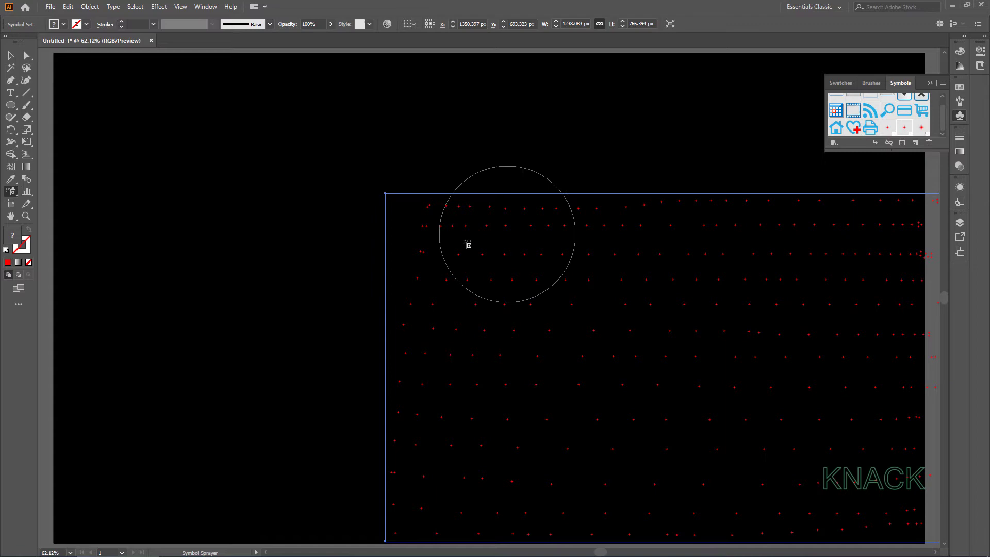
Spray another top-to-bottom pass to fill gaps in the star block, then deselect it.
{"action": "left_click_drag", "start_coordinate": [423, 223], "coordinate": [913, 218]}
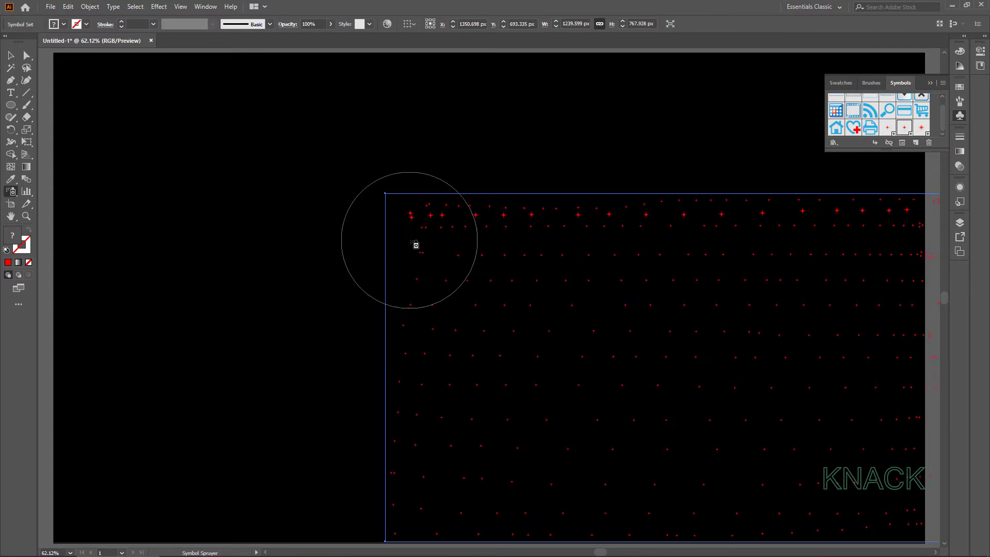
{"action": "left_click_drag", "start_coordinate": [415, 242], "coordinate": [840, 210]}
{"action": "left_click_drag", "start_coordinate": [418, 274], "coordinate": [929, 269]}
{"action": "left_click_drag", "start_coordinate": [425, 294], "coordinate": [920, 298]}
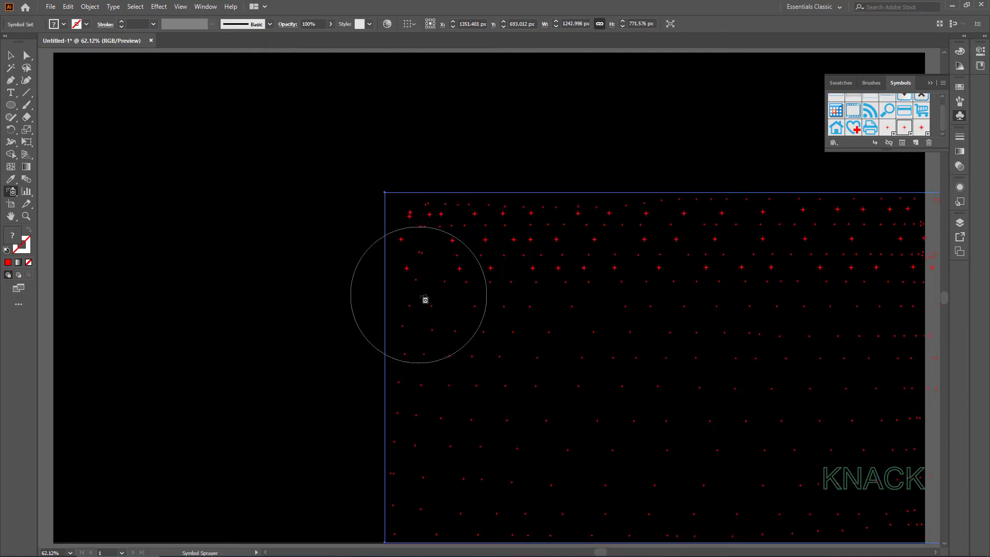
{"action": "left_click_drag", "start_coordinate": [442, 316], "coordinate": [814, 327]}
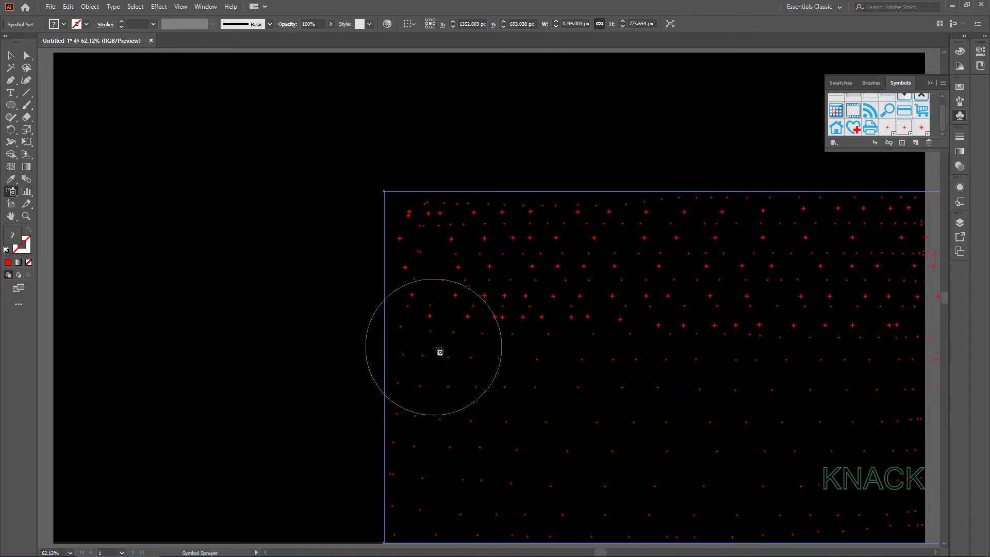
{"action": "left_click_drag", "start_coordinate": [440, 352], "coordinate": [909, 374]}
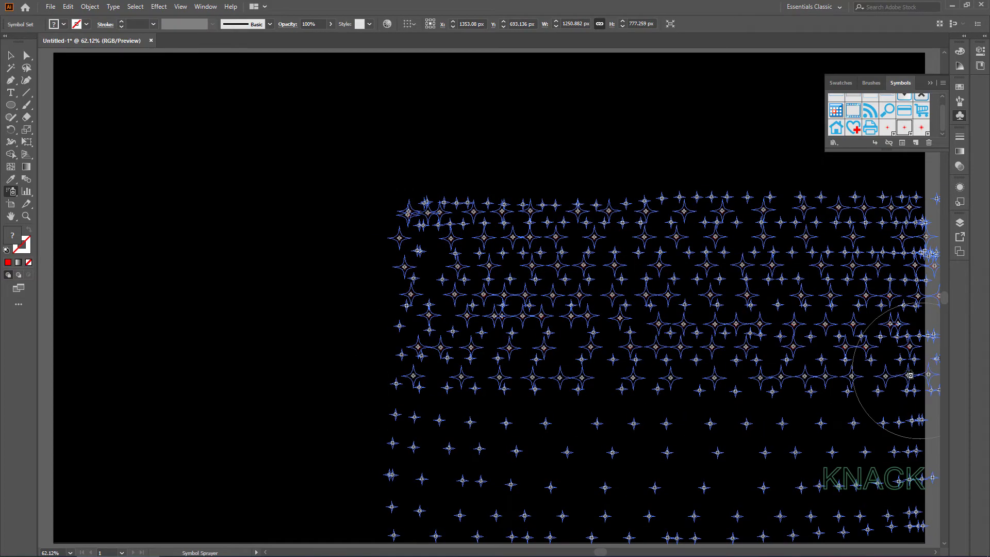
{"action": "left_click_drag", "start_coordinate": [409, 402], "coordinate": [897, 402]}
{"action": "left_click_drag", "start_coordinate": [408, 435], "coordinate": [901, 445]}
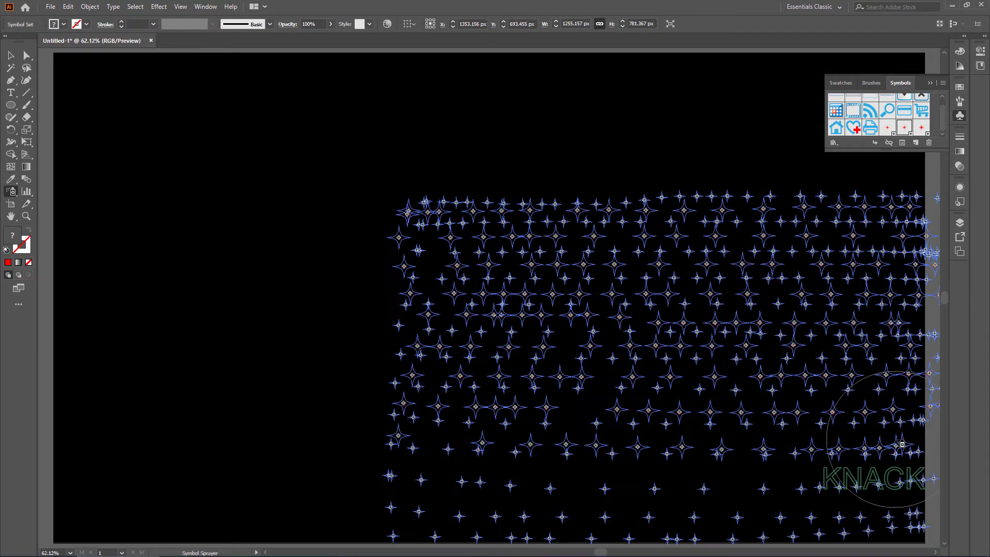
{"action": "left_click_drag", "start_coordinate": [415, 464], "coordinate": [850, 472]}
{"action": "mouse_move", "coordinate": [433, 490]}
{"action": "left_mouse_down"}
{"action": "mouse_move", "coordinate": [740, 502]}
{"action": "mouse_move", "coordinate": [890, 487]}
{"action": "left_mouse_up"}
{"action": "left_click_drag", "start_coordinate": [433, 519], "coordinate": [891, 509]}
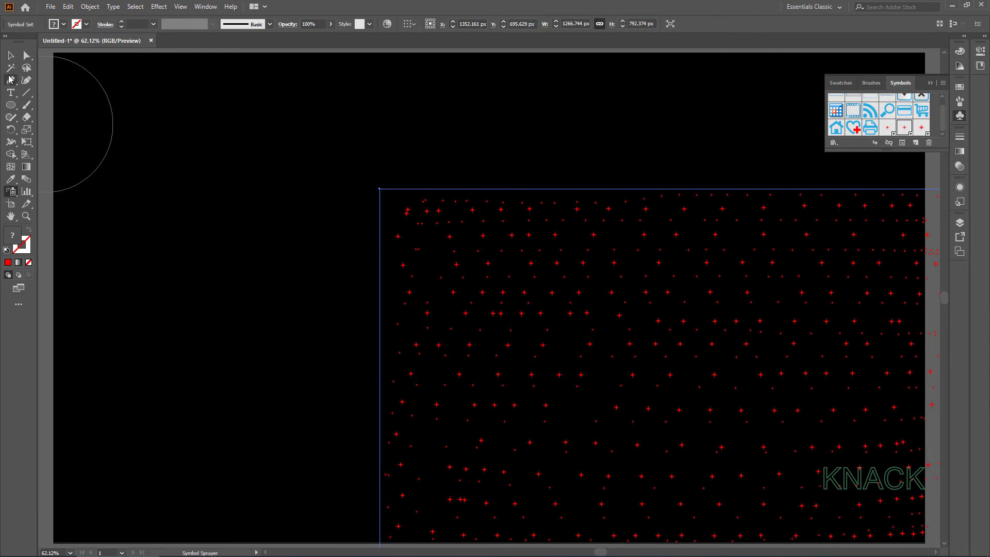
{"action": "left_click", "coordinate": [12, 55]}
Choose the rightmost glowing star symbol and lower the sprayer intensity to 5.
{"action": "left_click", "coordinate": [281, 343]}
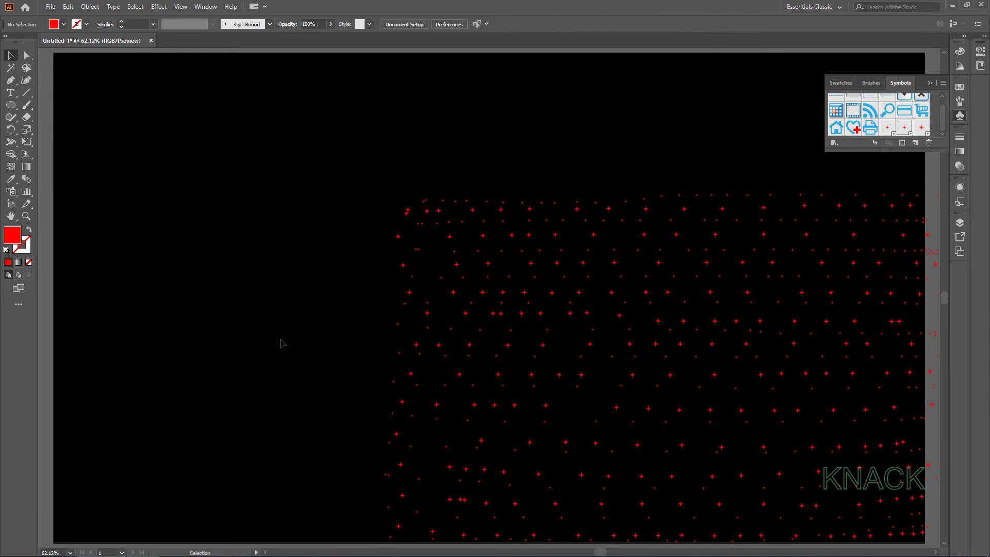
{"action": "left_click", "coordinate": [925, 131]}
{"action": "double_click", "coordinate": [11, 191]}
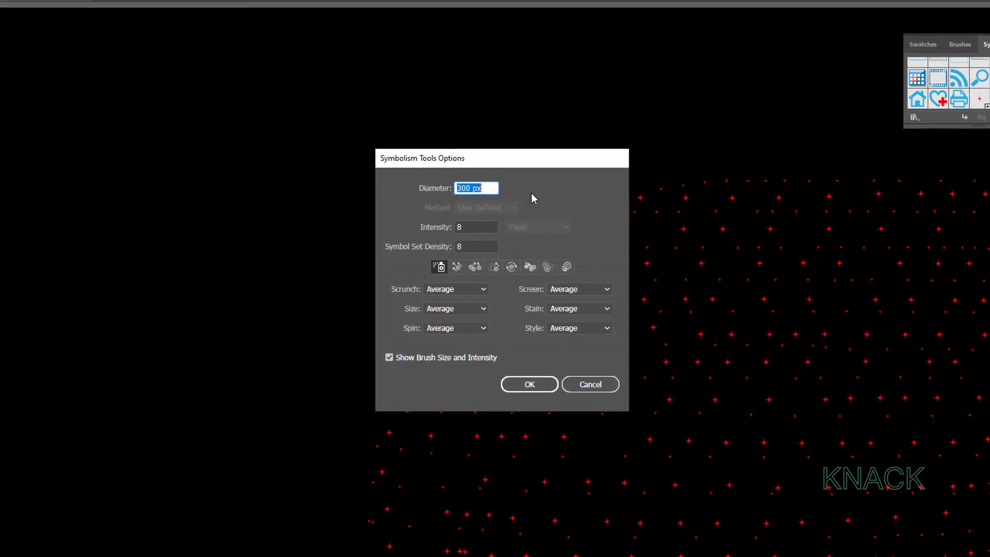
{"action": "left_click", "coordinate": [480, 225]}
{"action": "key", "text": "Tab"}
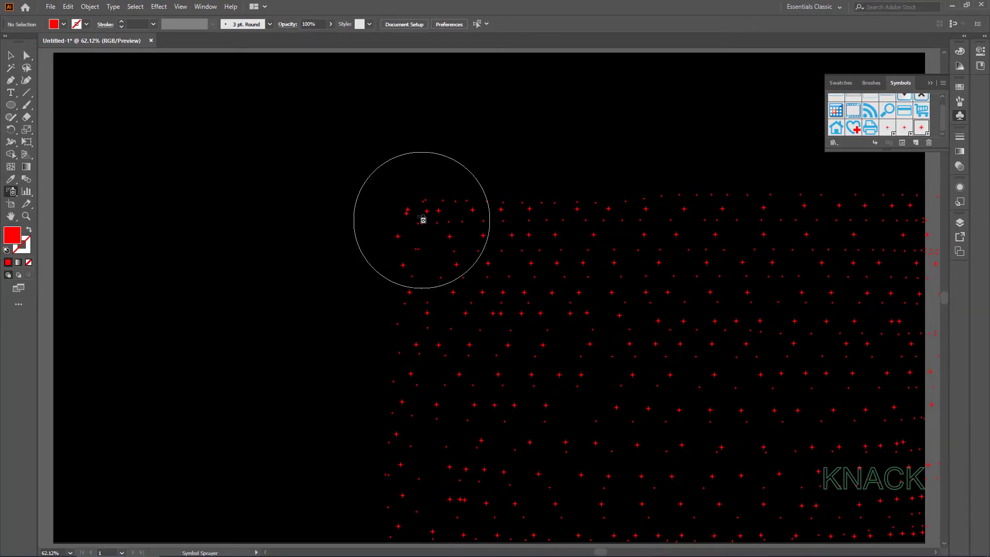
Spray larger glowing red stars over the small-star field in rows from top to bottom.
{"action": "mouse_move", "coordinate": [456, 214]}
{"action": "left_mouse_down"}
{"action": "mouse_move", "coordinate": [516, 227]}
{"action": "mouse_move", "coordinate": [916, 207]}
{"action": "left_mouse_up"}
{"action": "mouse_move", "coordinate": [455, 249]}
{"action": "left_mouse_down"}
{"action": "mouse_move", "coordinate": [451, 294]}
{"action": "mouse_move", "coordinate": [499, 353]}
{"action": "mouse_move", "coordinate": [897, 352]}
{"action": "left_mouse_up"}
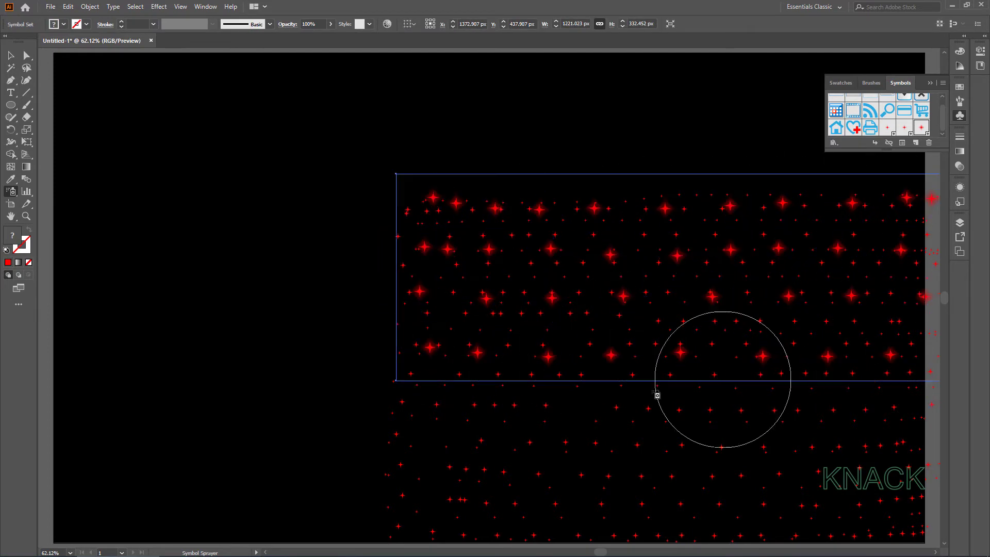
{"action": "mouse_move", "coordinate": [449, 398]}
{"action": "left_mouse_down"}
{"action": "mouse_move", "coordinate": [511, 461]}
{"action": "mouse_move", "coordinate": [904, 433]}
{"action": "left_mouse_up"}
{"action": "left_click_drag", "start_coordinate": [448, 491], "coordinate": [902, 519]}
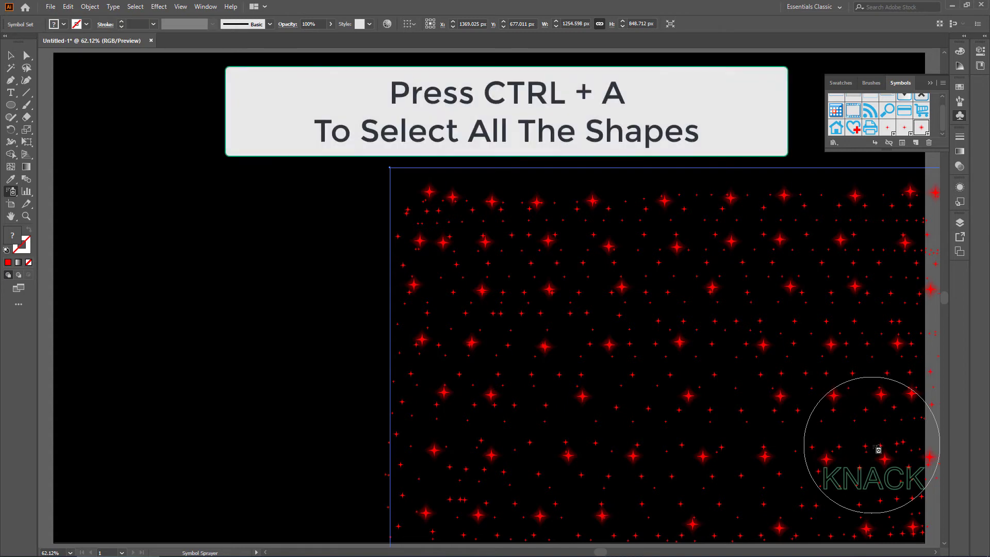
Select all stars and run Object > Expand twice to get individual editable star shapes.
{"action": "key", "text": "ctrl+a"}
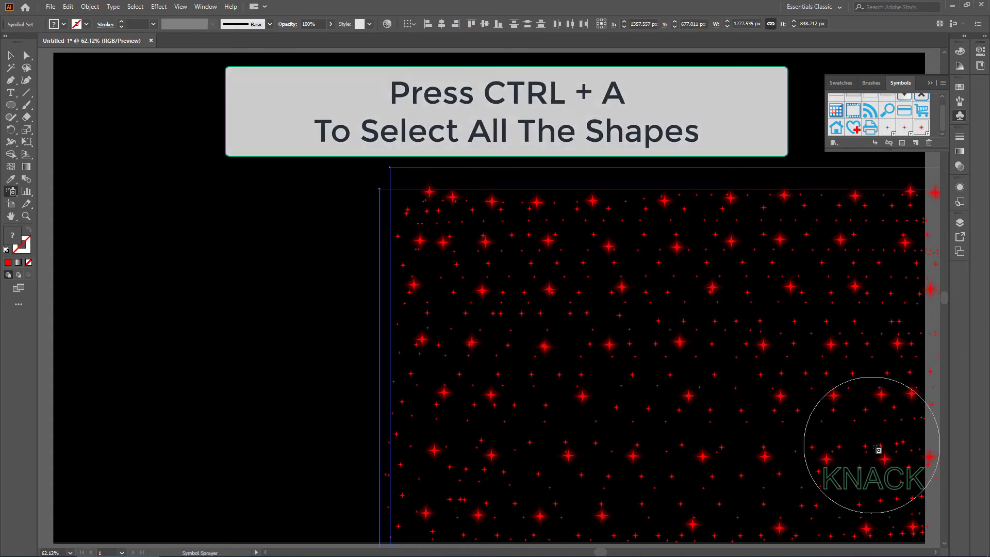
{"action": "left_click", "coordinate": [90, 6]}
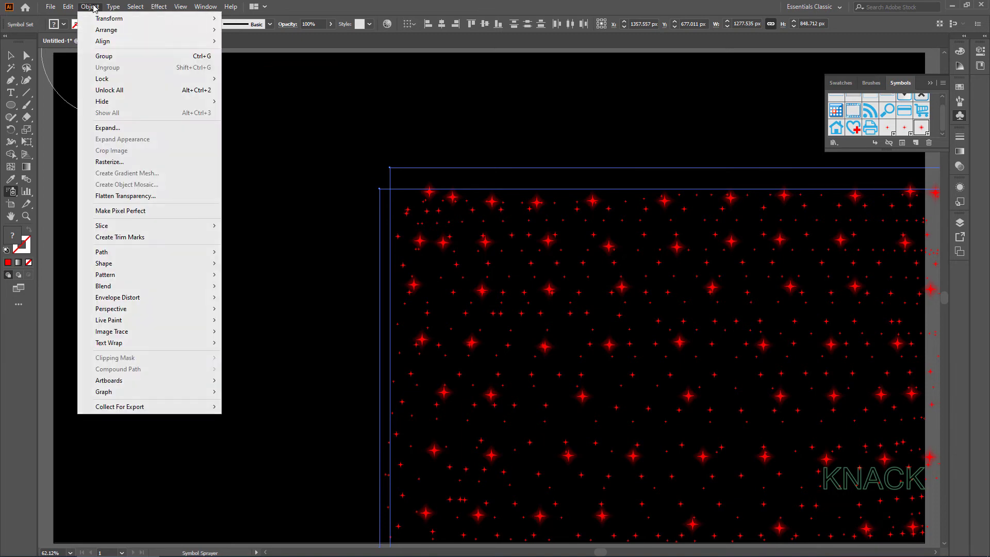
{"action": "left_click", "coordinate": [154, 130]}
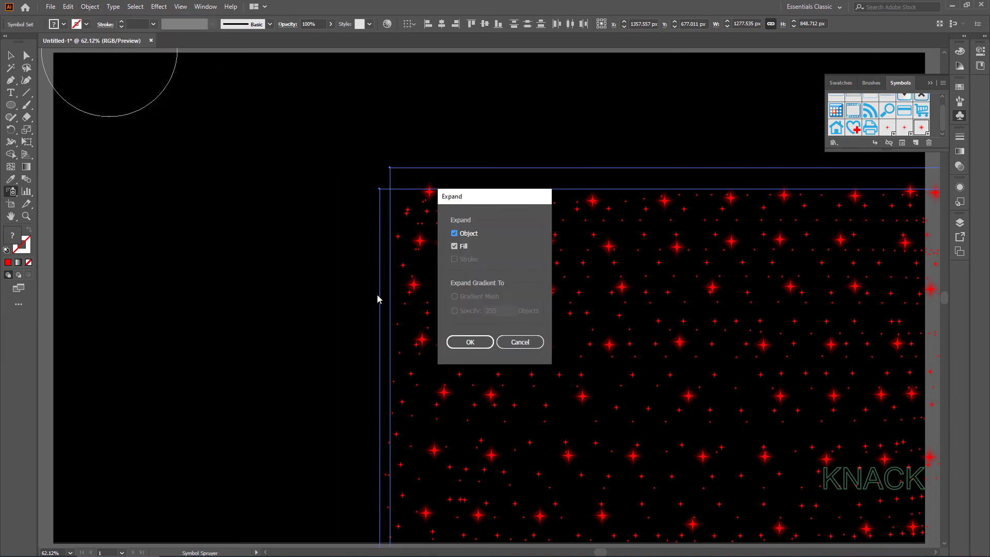
{"action": "left_click", "coordinate": [469, 342]}
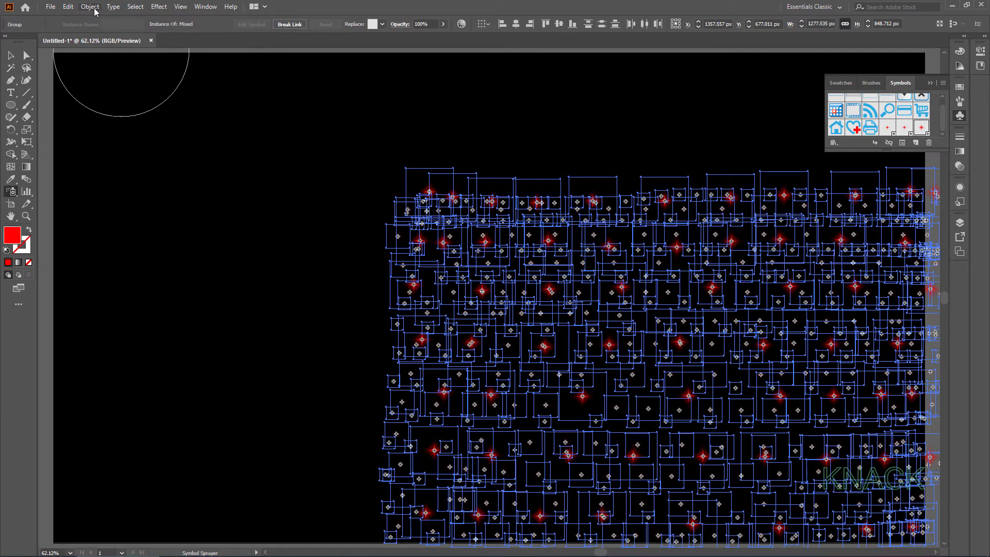
{"action": "left_click", "coordinate": [90, 6]}
{"action": "left_click", "coordinate": [155, 129]}
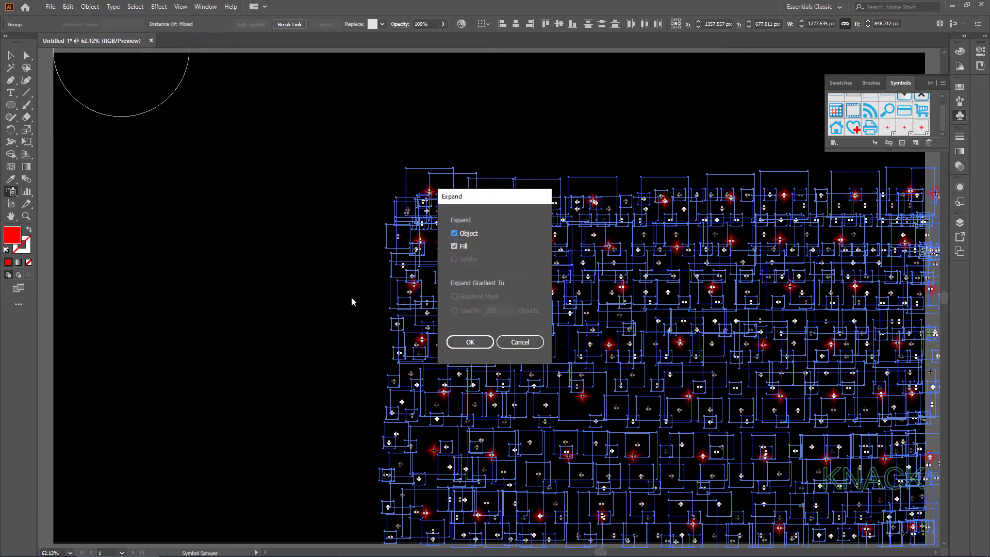
{"action": "left_click", "coordinate": [468, 342]}
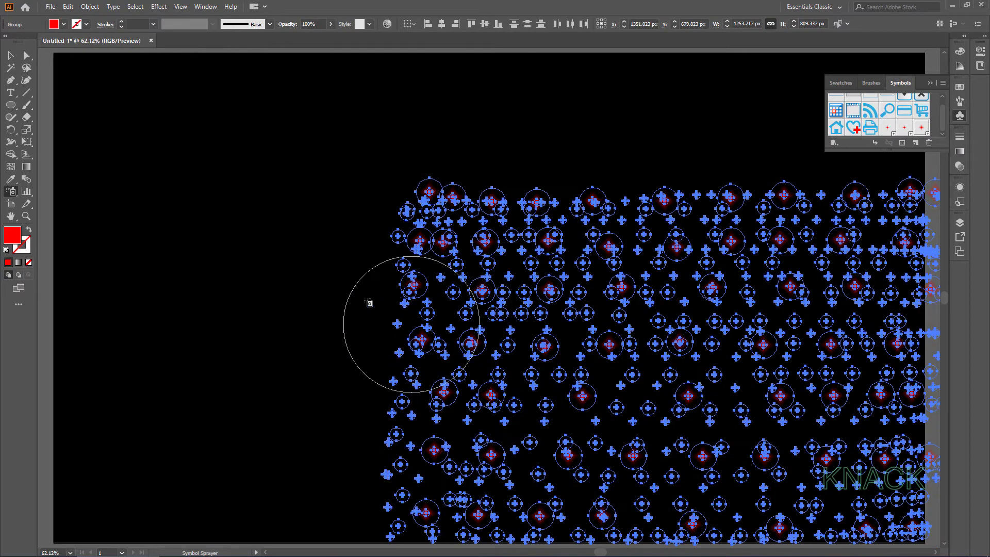
Warp the star field with an Arc envelope: 35% bend, 100% horizontal distortion.
{"action": "left_click", "coordinate": [90, 6]}
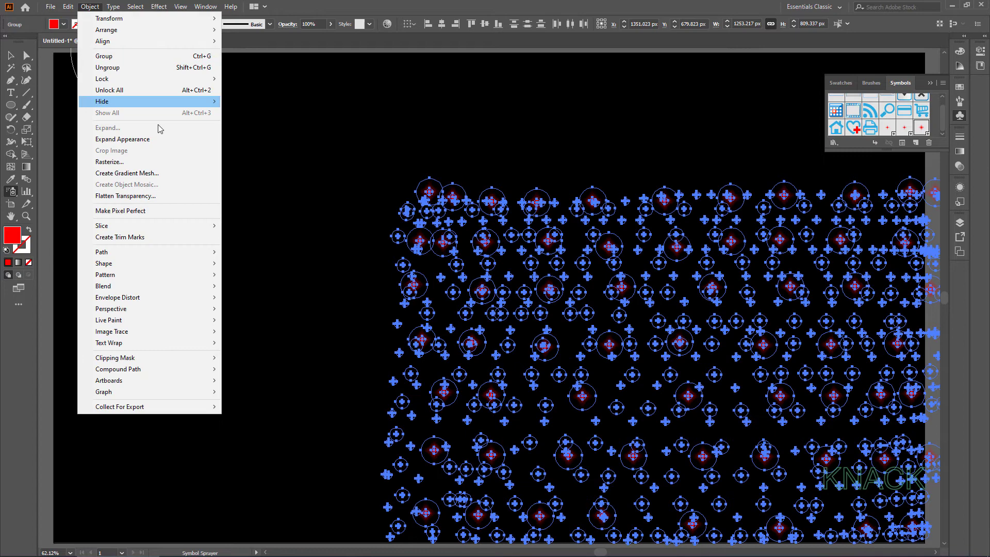
{"action": "mouse_move", "coordinate": [98, 317]}
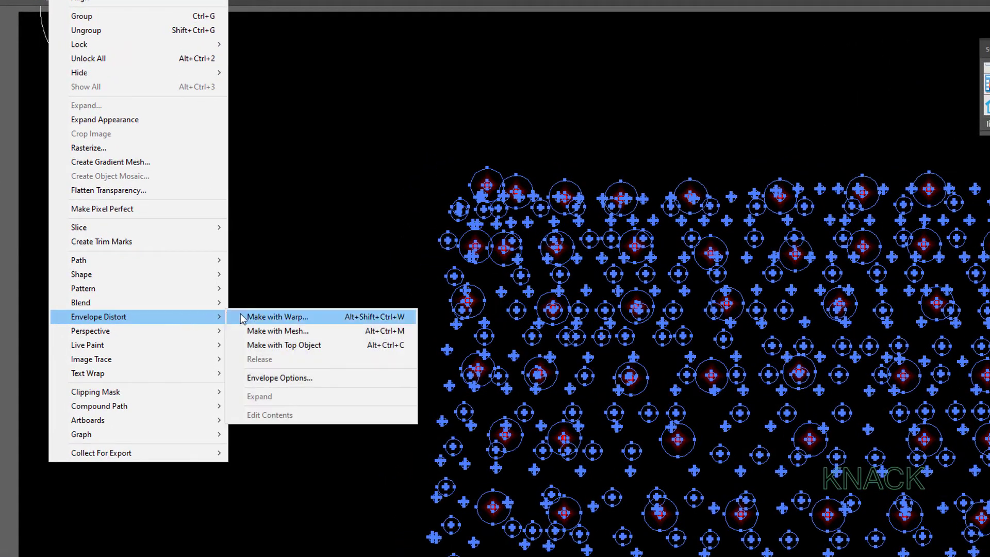
{"action": "left_click", "coordinate": [330, 315]}
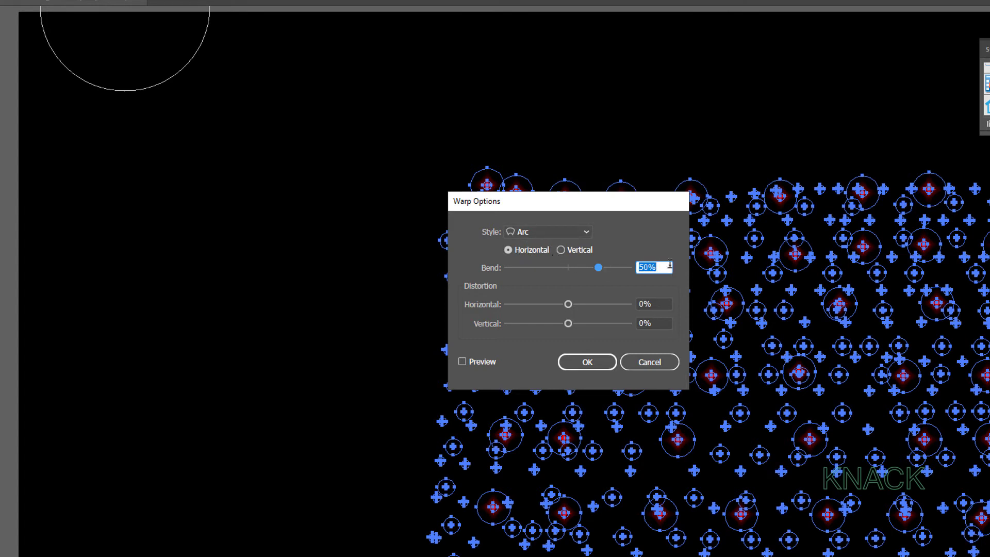
{"action": "type", "text": "35"}
{"action": "key", "text": "Tab"}
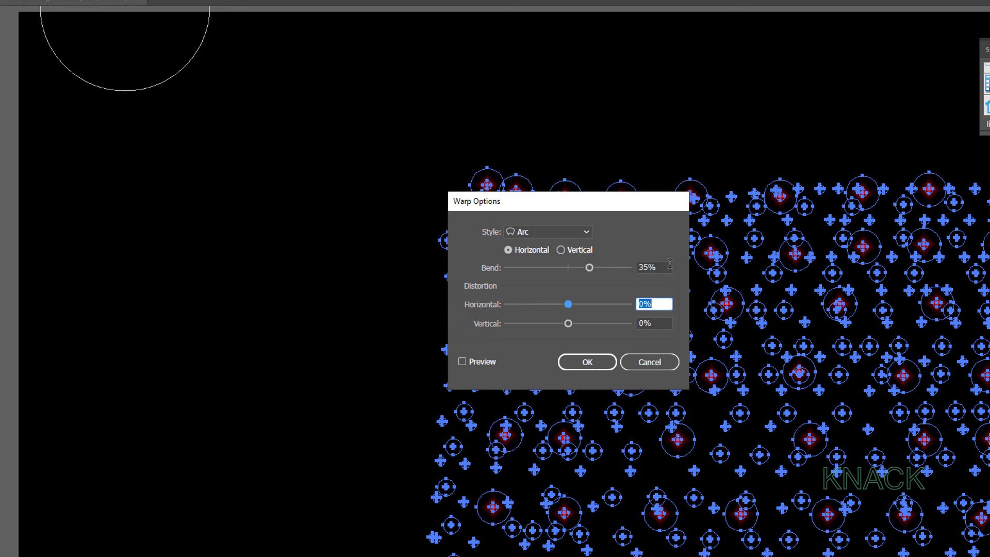
{"action": "type", "text": "100"}
{"action": "left_click", "coordinate": [587, 362]}
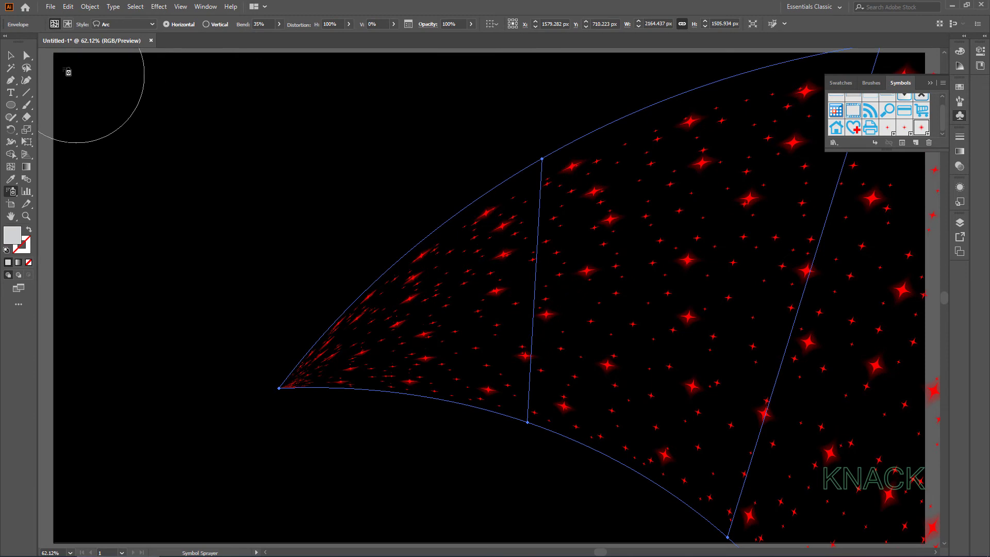
Expand the arc-warped envelope into a grouped set of distorted star shapes.
{"action": "left_click", "coordinate": [11, 55]}
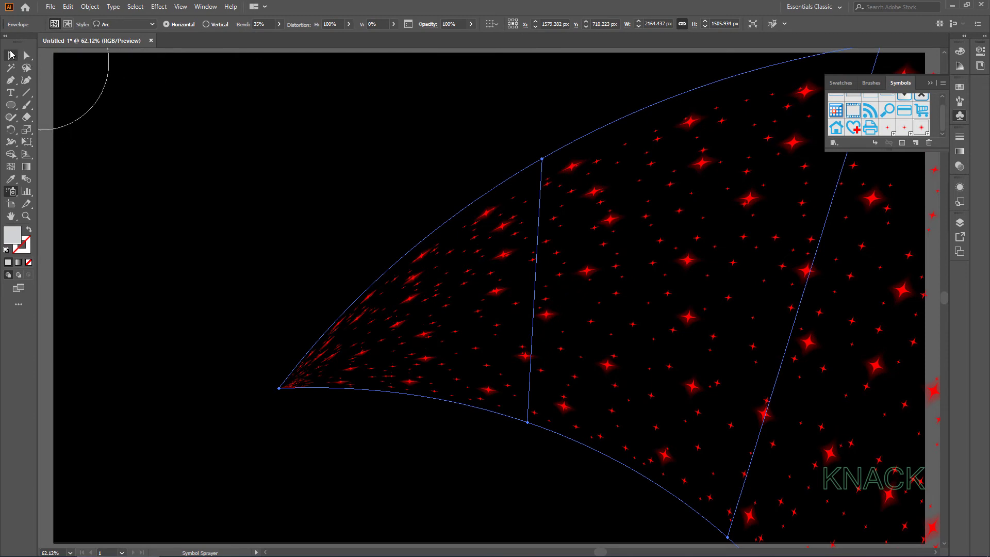
{"action": "left_click", "coordinate": [91, 6]}
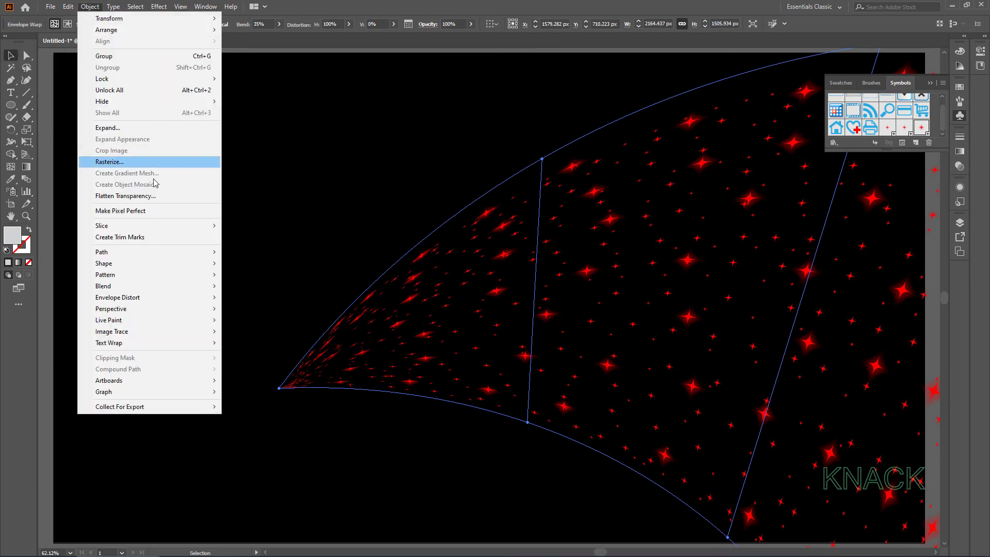
{"action": "mouse_move", "coordinate": [118, 298]}
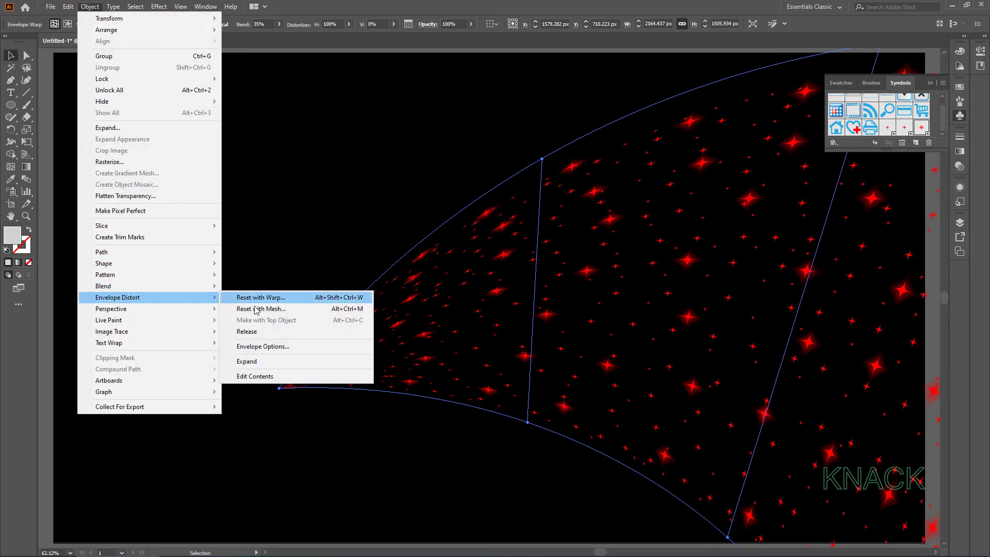
{"action": "left_click", "coordinate": [287, 362]}
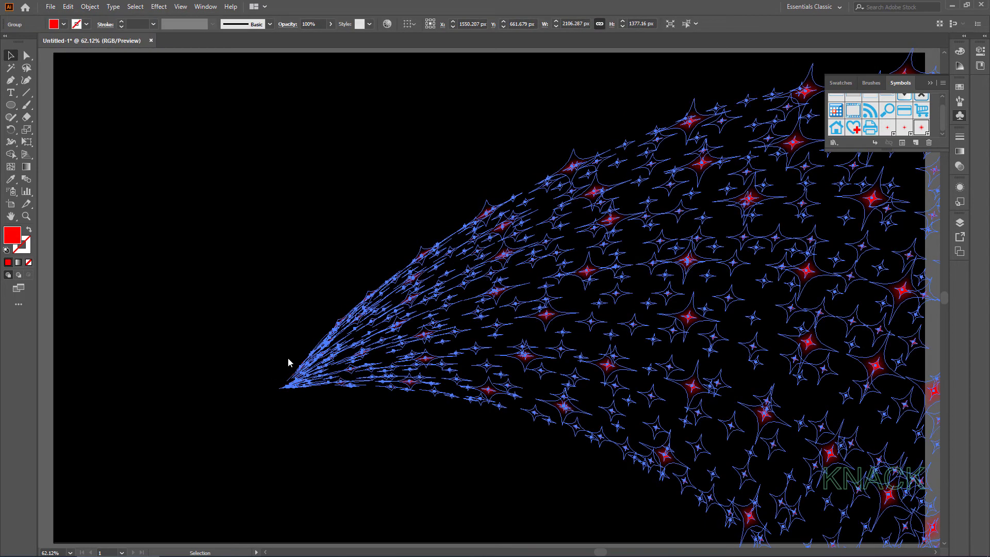
Apply a second envelope warp to the star band using Flag style with -30% bend.
{"action": "left_click", "coordinate": [90, 7]}
{"action": "mouse_move", "coordinate": [90, 306]}
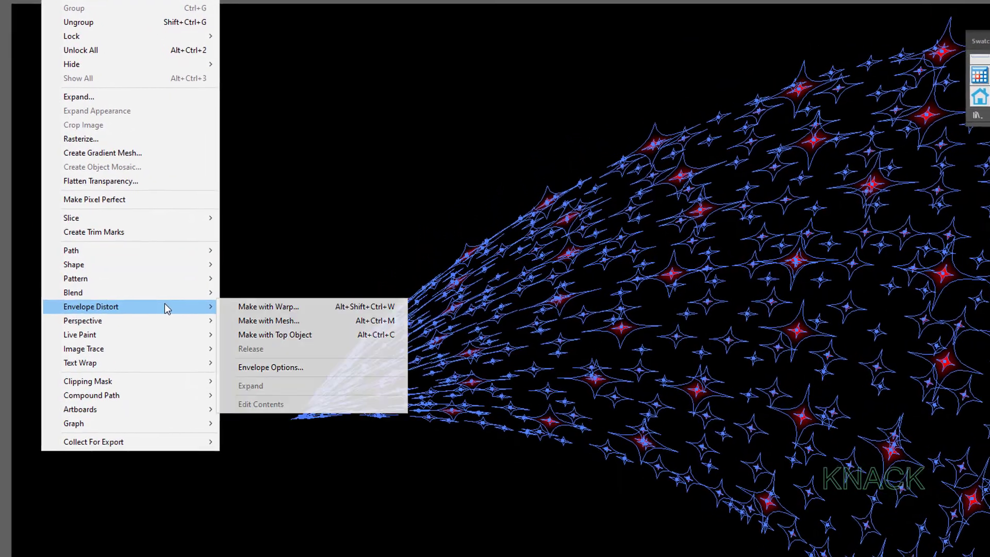
{"action": "left_click", "coordinate": [328, 307]}
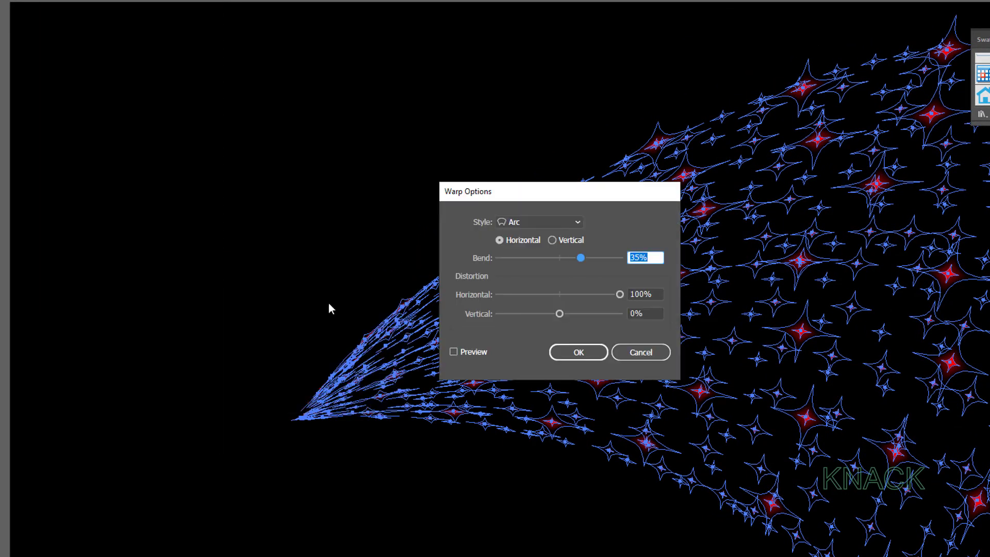
{"action": "left_click", "coordinate": [559, 222]}
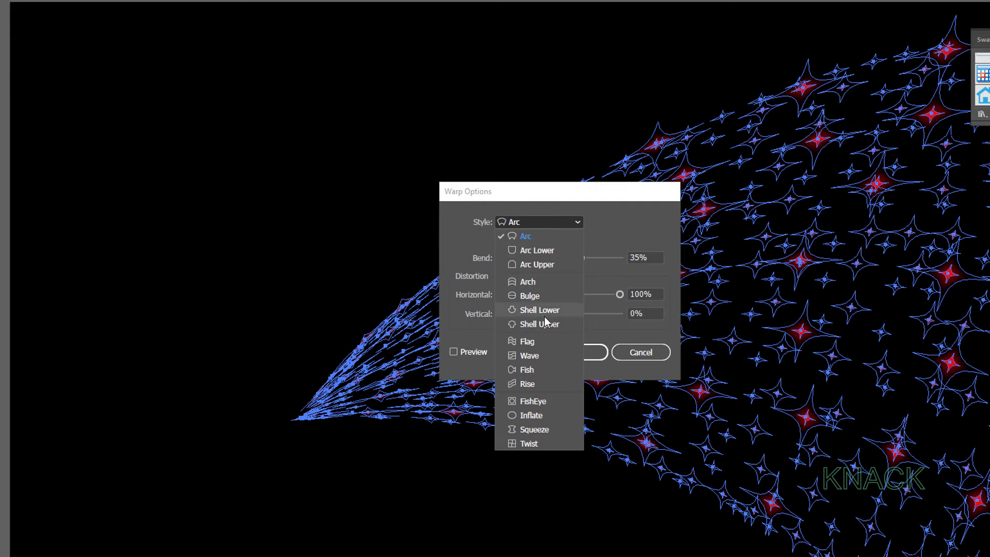
{"action": "left_click", "coordinate": [551, 342]}
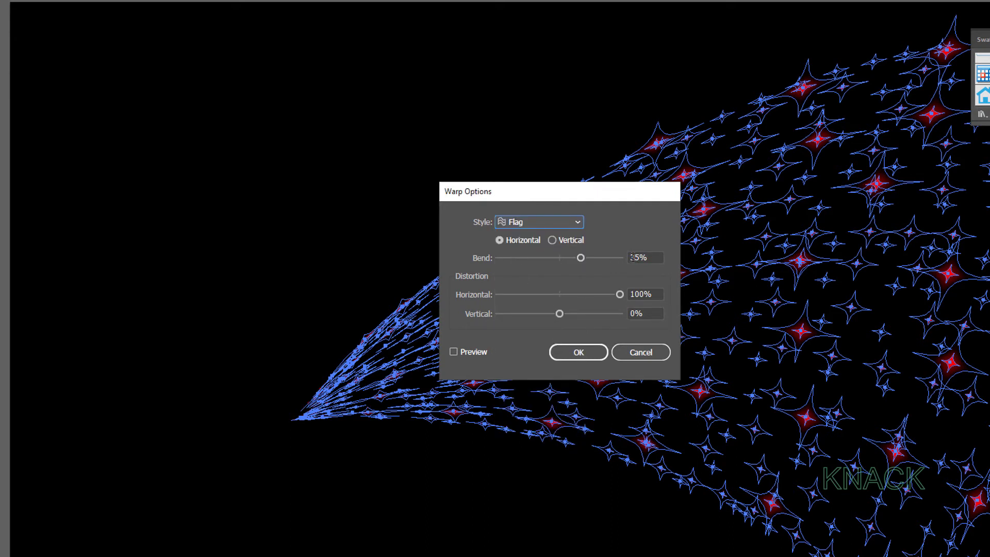
{"action": "double_click", "coordinate": [659, 257]}
{"action": "type", "text": "-3"}
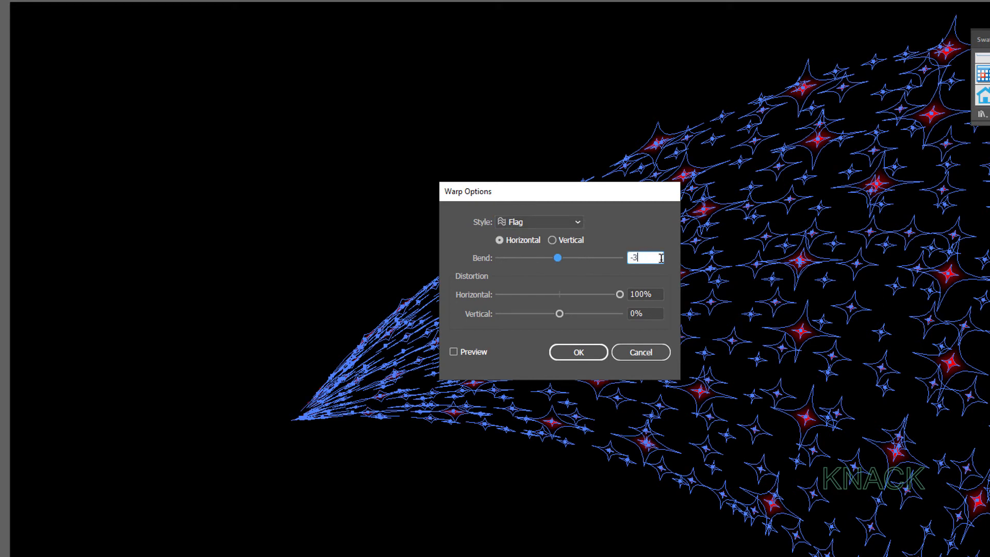
{"action": "type", "text": "0"}
{"action": "key", "text": "Tab"}
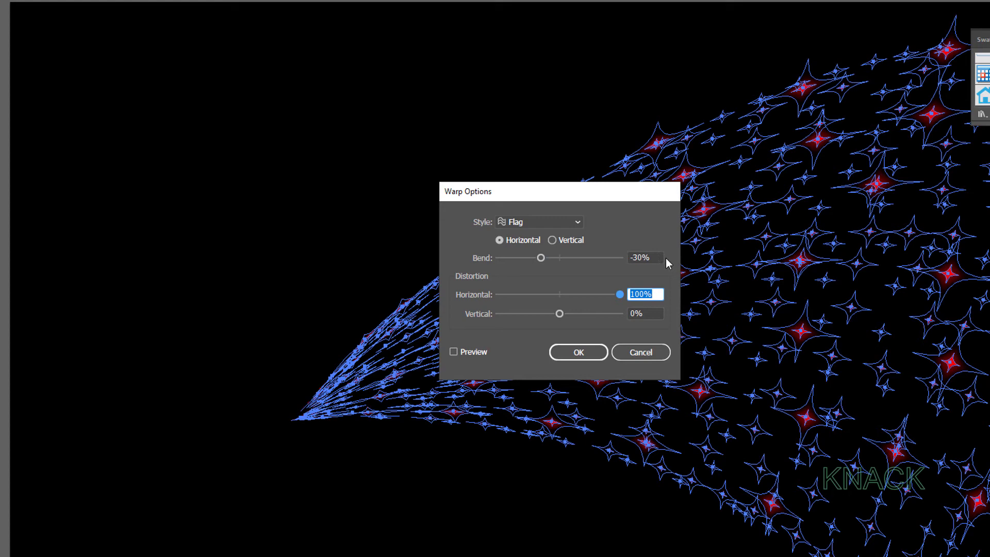
{"action": "left_click", "coordinate": [592, 353]}
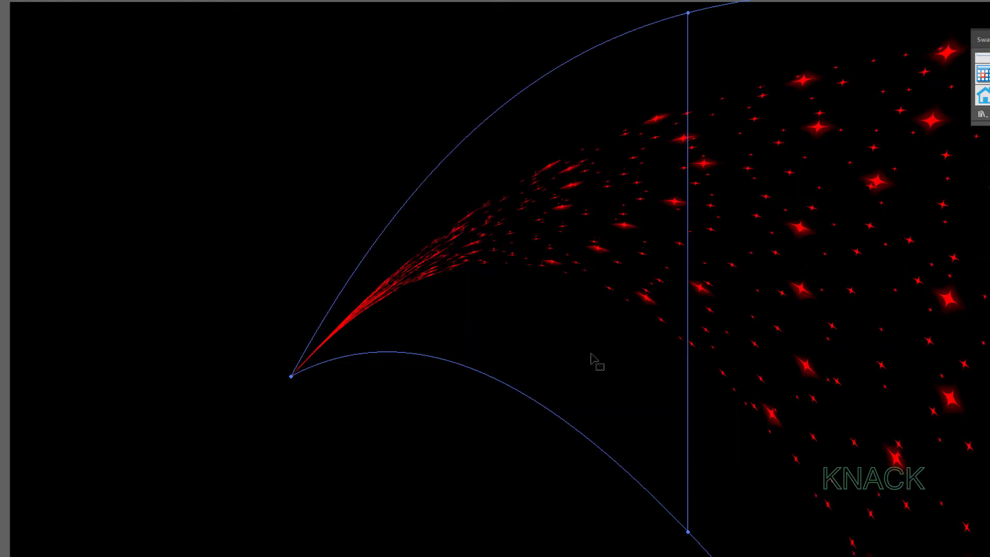
Expand the flag-warped envelope, close the Symbols panel, and shift the band slightly up-right.
{"action": "left_click", "coordinate": [90, 7]}
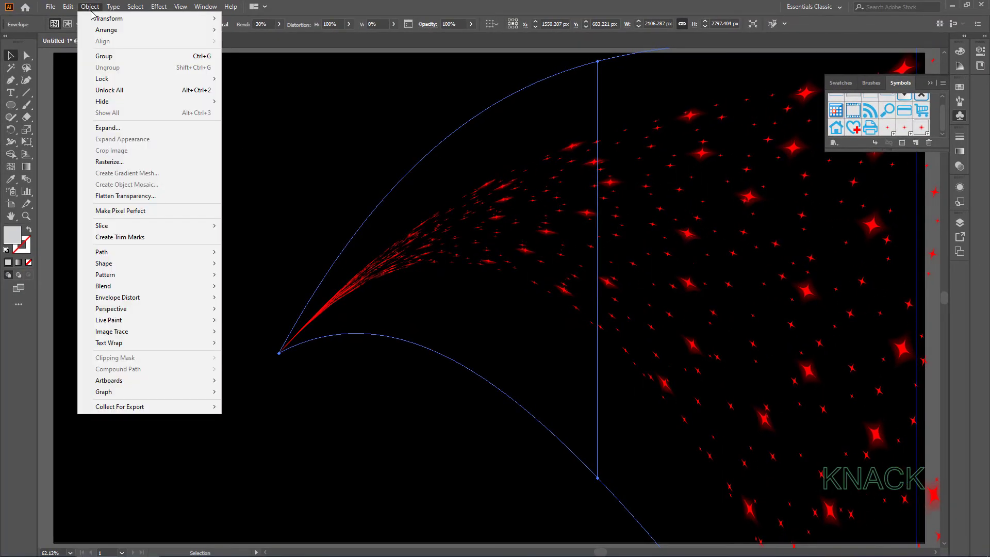
{"action": "mouse_move", "coordinate": [117, 297]}
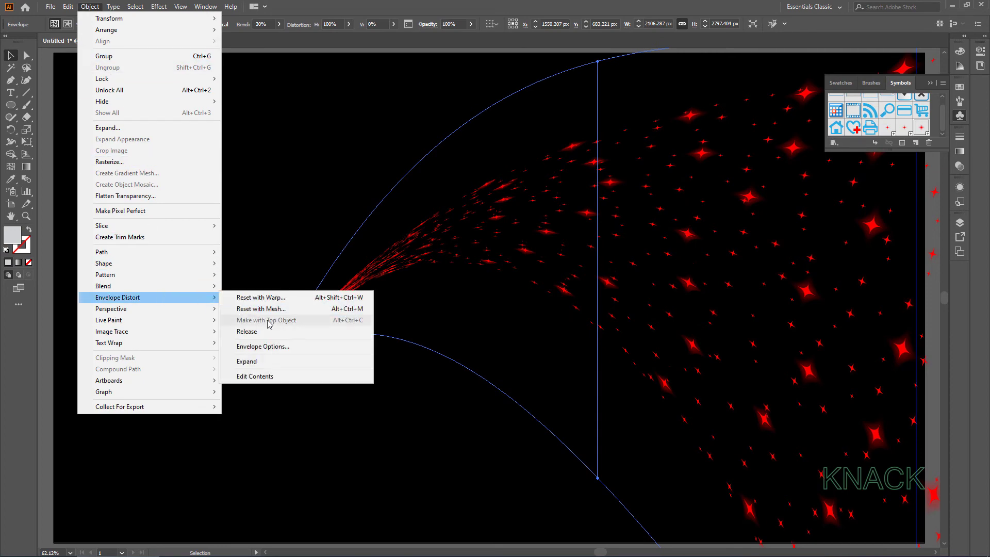
{"action": "left_click", "coordinate": [296, 361]}
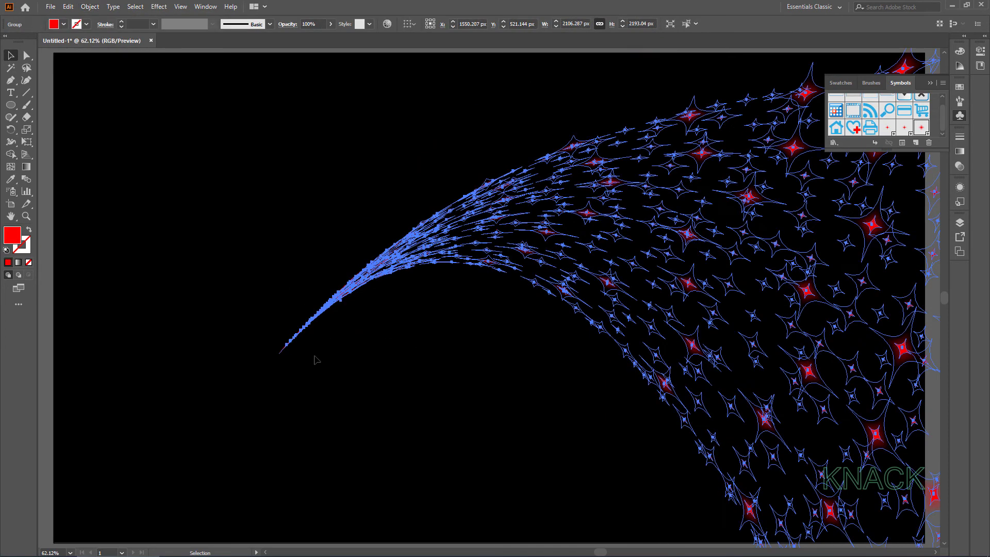
{"action": "left_click", "coordinate": [959, 115]}
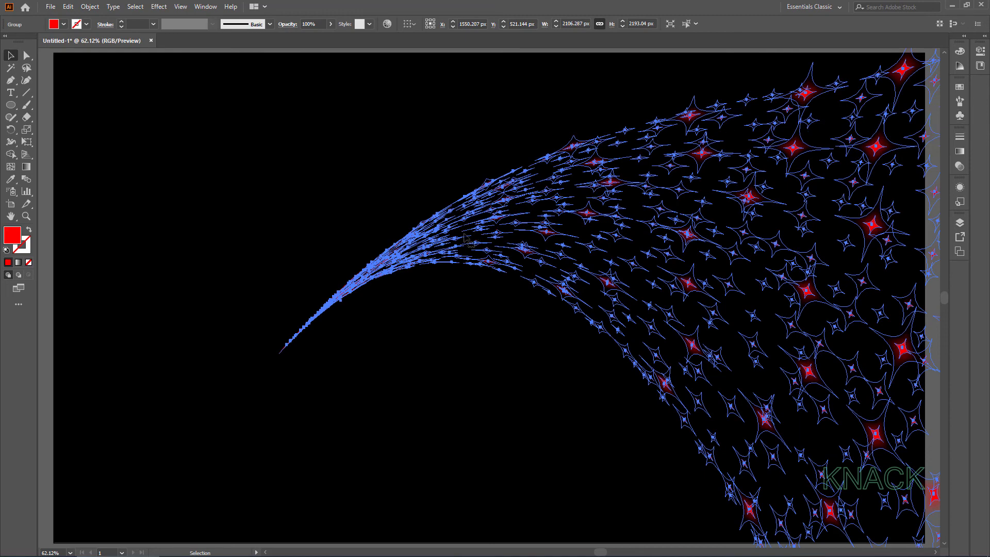
{"action": "left_click_drag", "start_coordinate": [333, 309], "coordinate": [429, 271]}
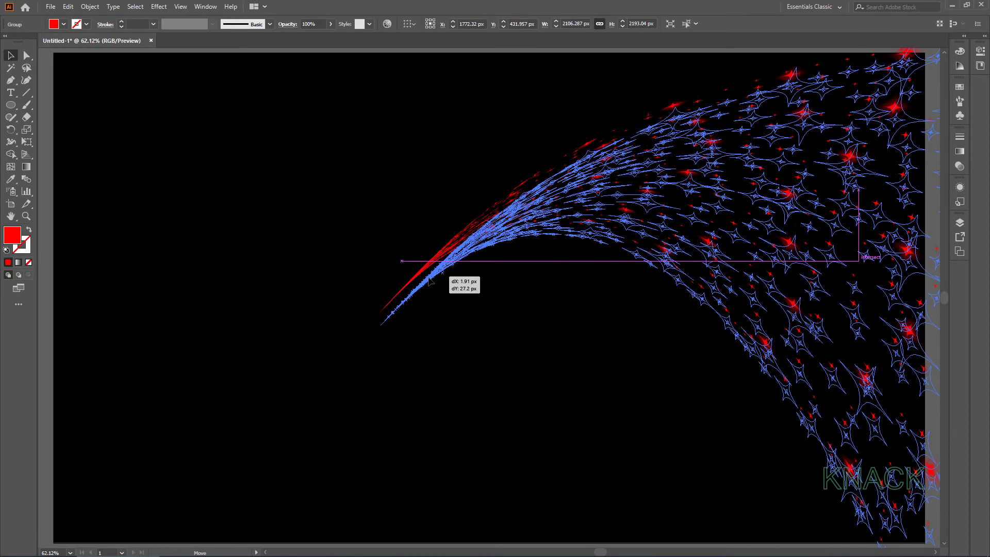
{"action": "left_click_drag", "start_coordinate": [430, 271], "coordinate": [430, 285]}
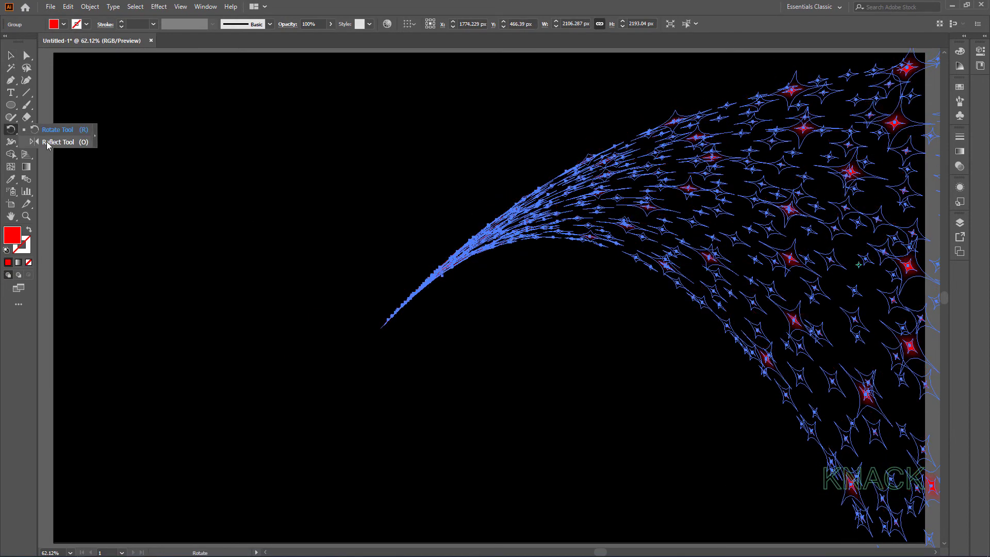
Reflect a vertical copy of the band about its tip, then flip the copy horizontally.
{"action": "left_click_drag", "start_coordinate": [19, 132], "coordinate": [47, 143]}
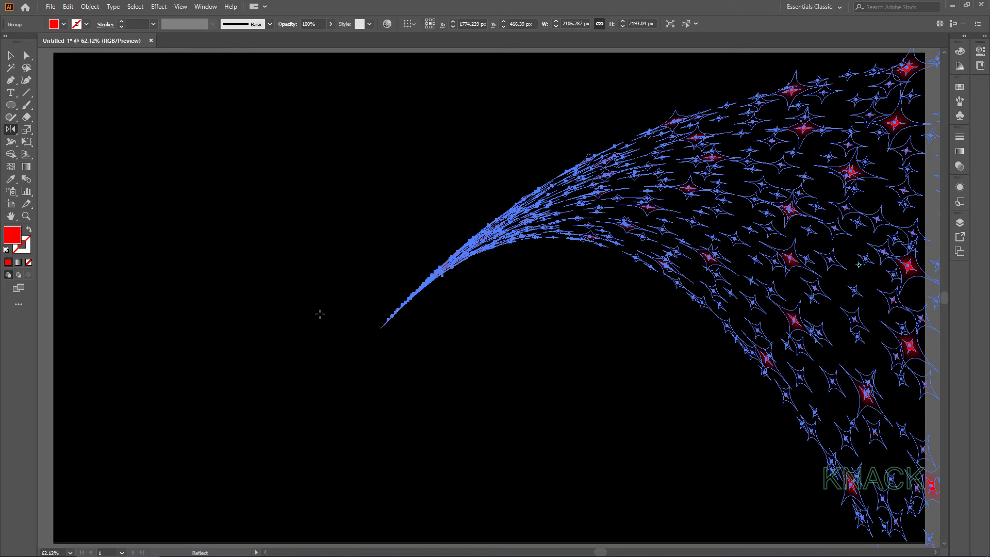
{"action": "left_click", "coordinate": [380, 327]}
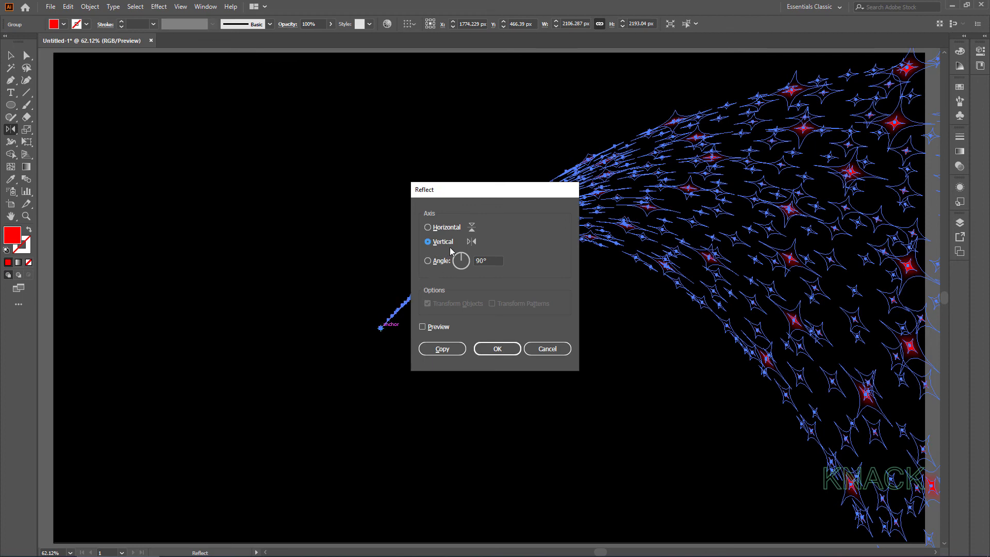
{"action": "left_click", "coordinate": [443, 348]}
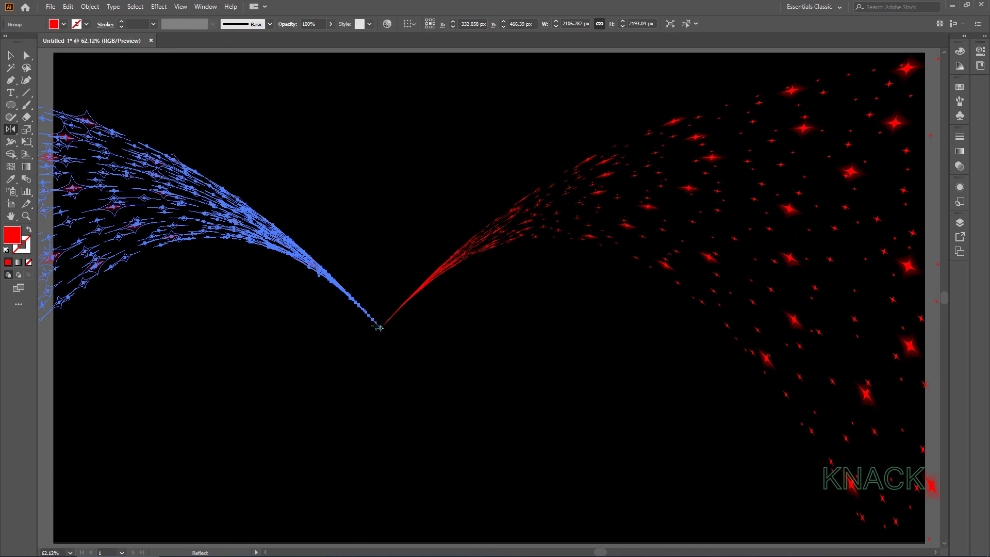
{"action": "left_click", "coordinate": [379, 327], "text": "alt"}
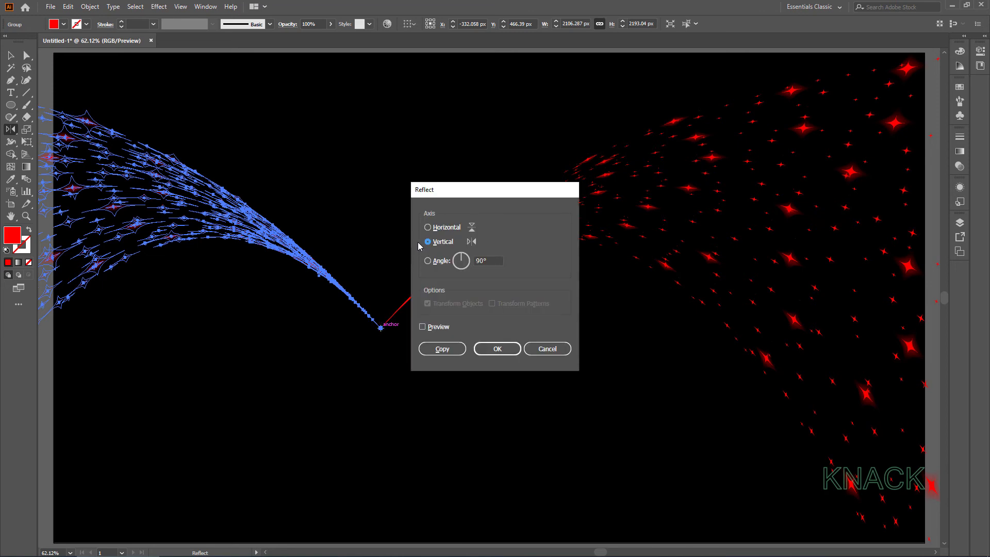
{"action": "left_click", "coordinate": [428, 228]}
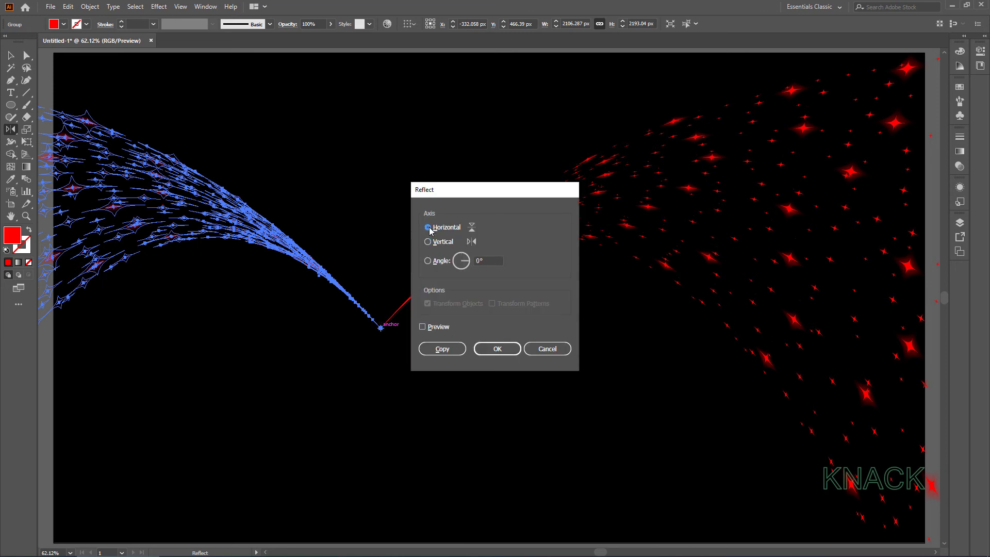
{"action": "left_click", "coordinate": [504, 351]}
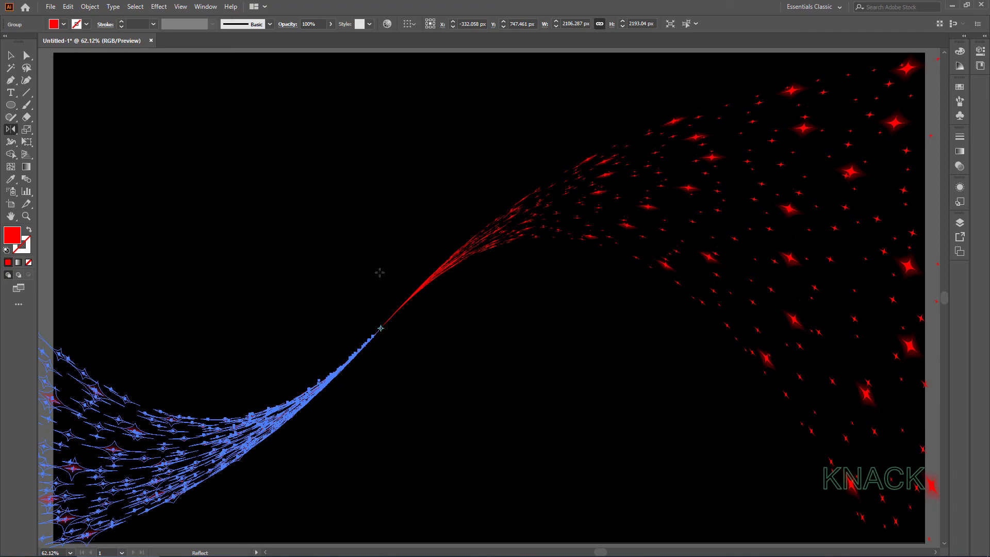
Move the lower-left band right and nudge the upper-right band up so the tips overlap.
{"action": "left_click", "coordinate": [11, 55]}
{"action": "left_click_drag", "start_coordinate": [317, 393], "coordinate": [519, 415]}
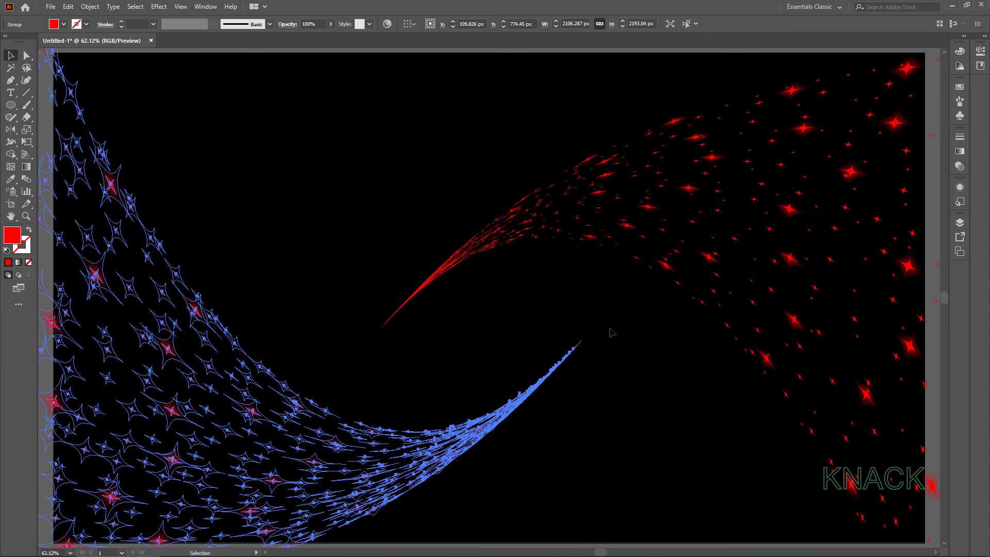
{"action": "left_click", "coordinate": [681, 236]}
{"action": "left_click_drag", "start_coordinate": [679, 230], "coordinate": [691, 220]}
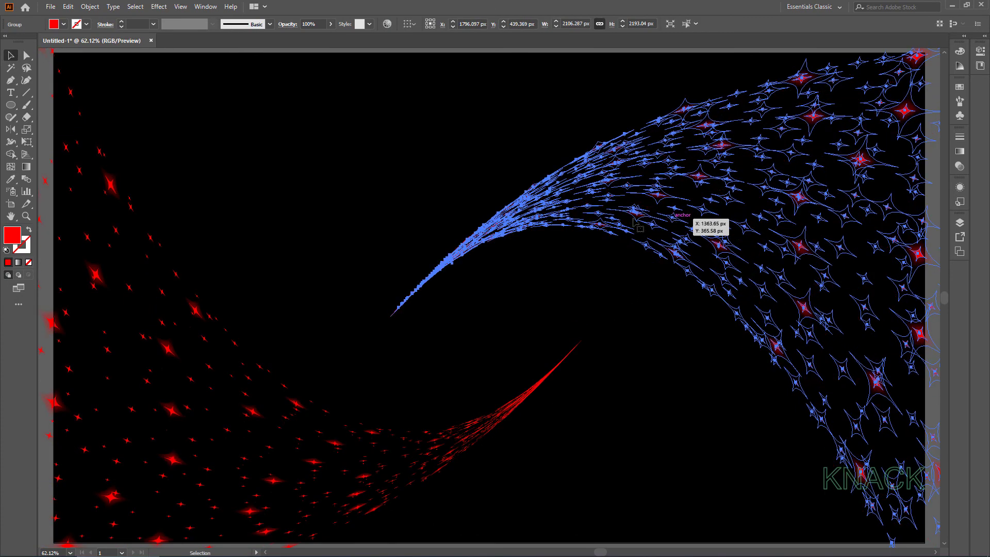
Draw a rectangle covering the whole artboard.
{"action": "left_click", "coordinate": [11, 104]}
{"action": "left_click", "coordinate": [58, 103]}
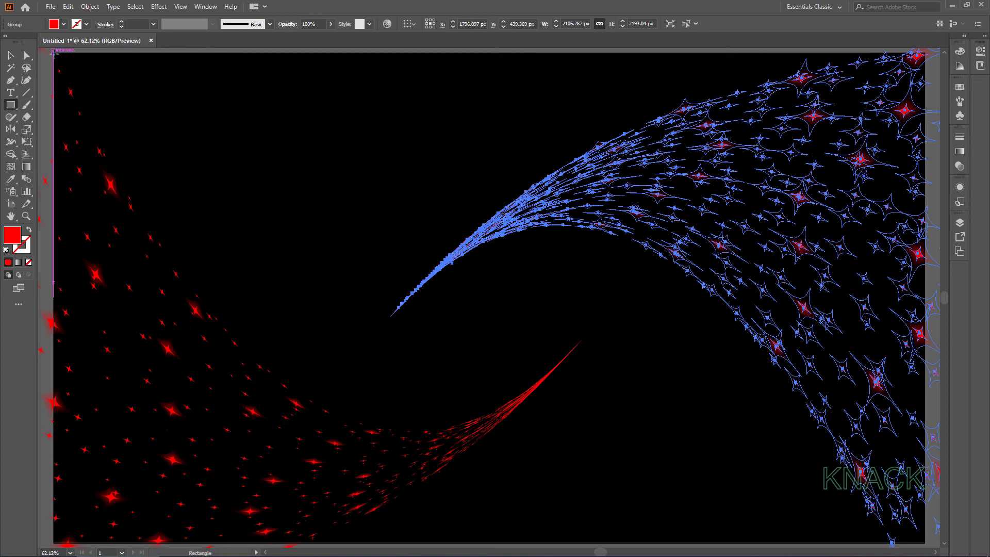
{"action": "mouse_move", "coordinate": [54, 53]}
{"action": "left_mouse_down"}
{"action": "mouse_move", "coordinate": [733, 488]}
{"action": "mouse_move", "coordinate": [923, 541]}
{"action": "left_mouse_up"}
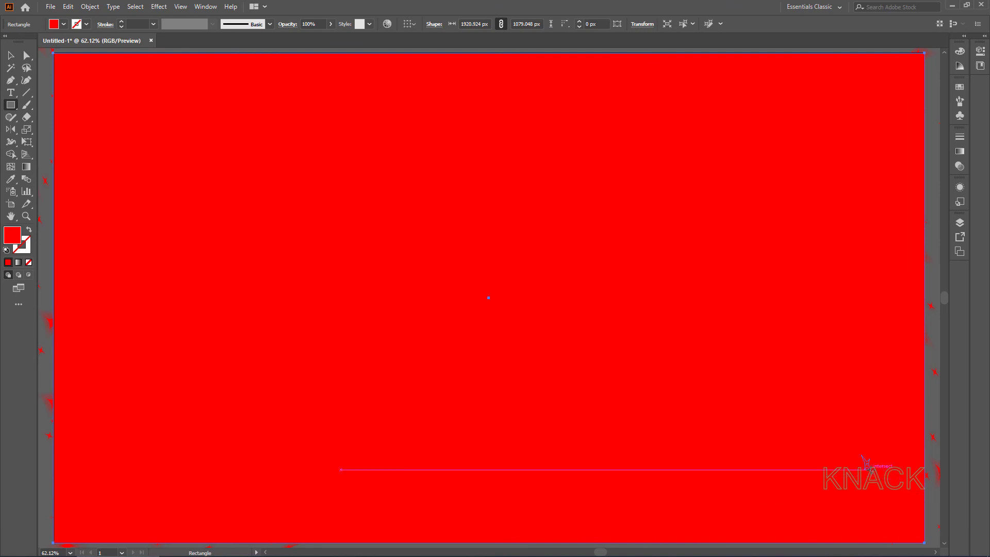
Select all artwork and make a clipping mask with the rectangle.
{"action": "key", "text": "ctrl+a"}
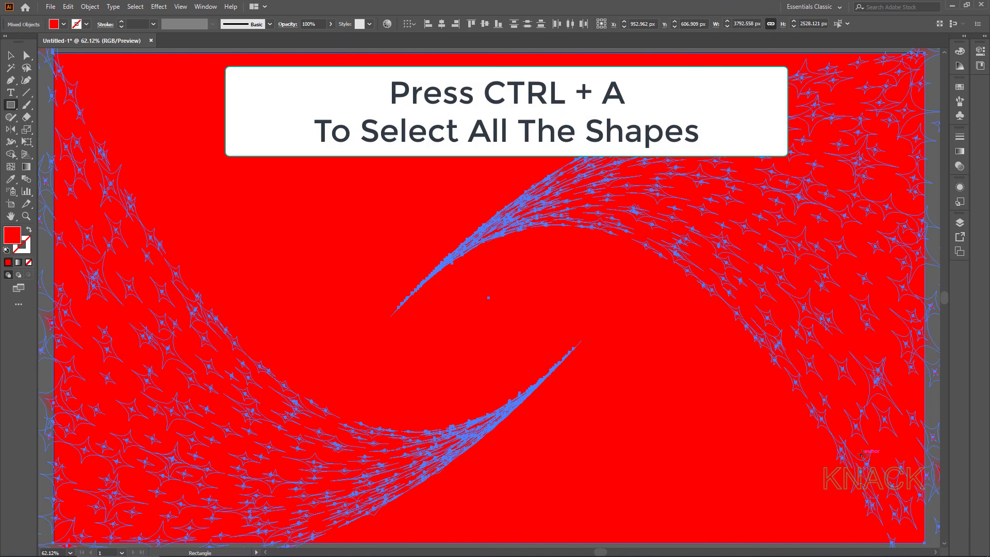
{"action": "left_click", "coordinate": [89, 7]}
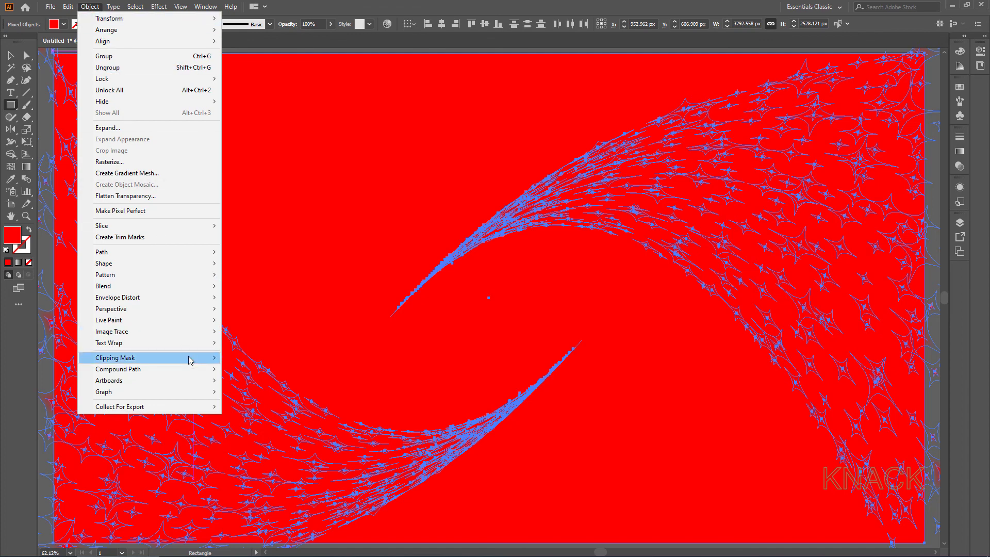
{"action": "mouse_move", "coordinate": [115, 358]}
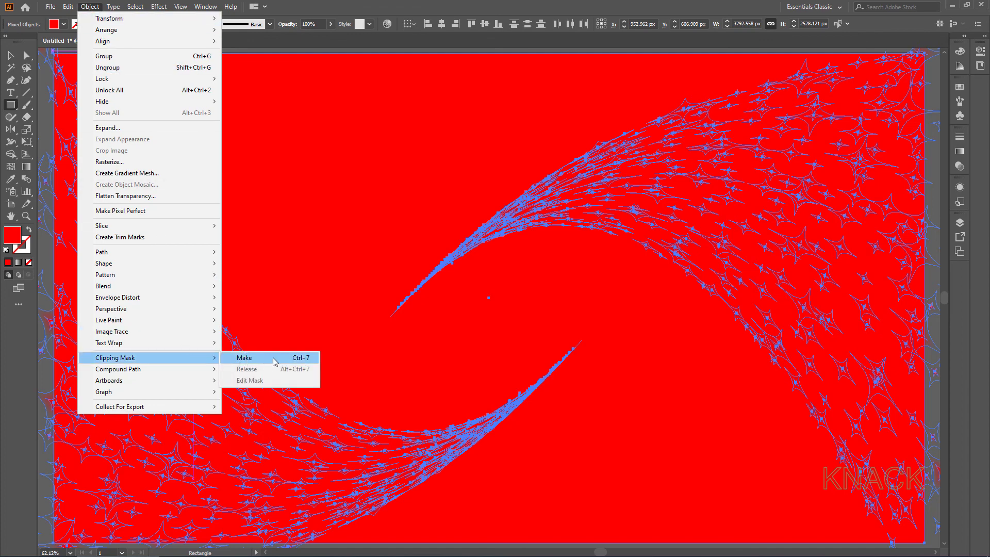
{"action": "left_click", "coordinate": [280, 362]}
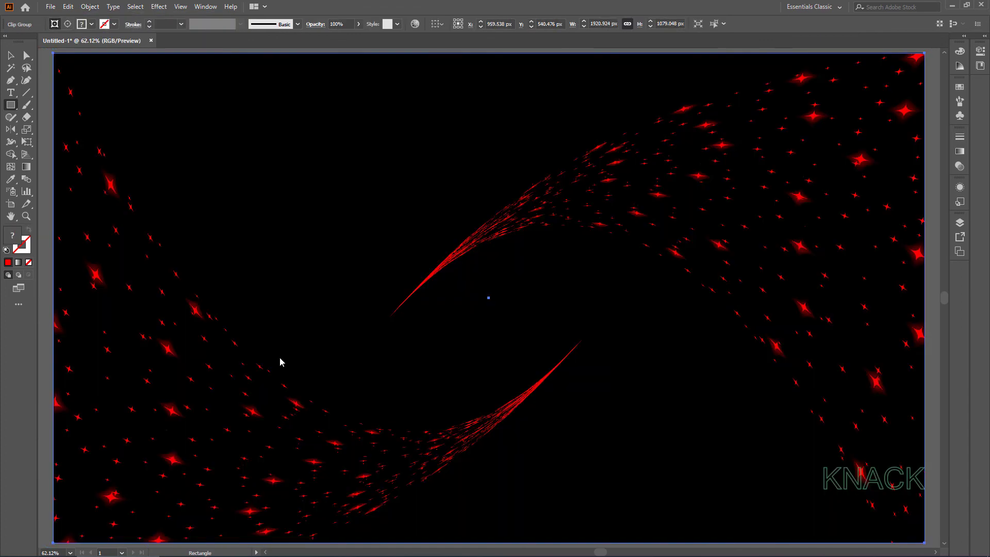